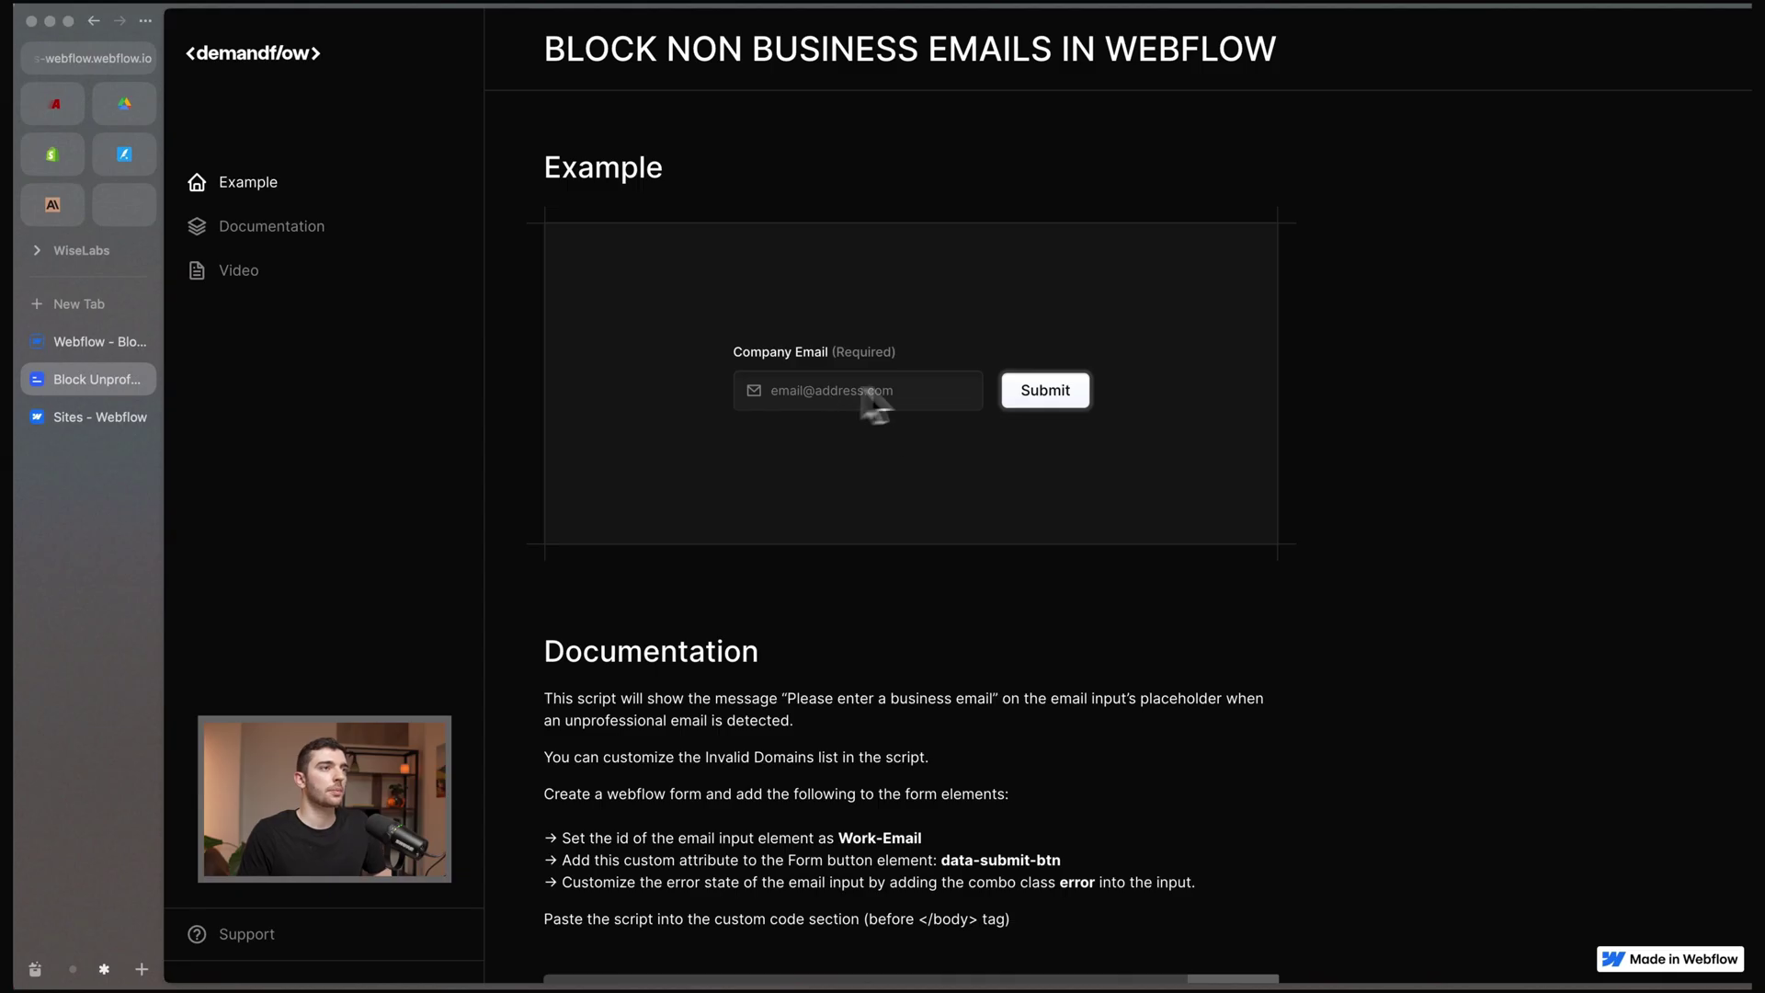
Step: Submit a personal Gmail address in the live form, see it rejected, then return to the Designer
left_click(855, 403)
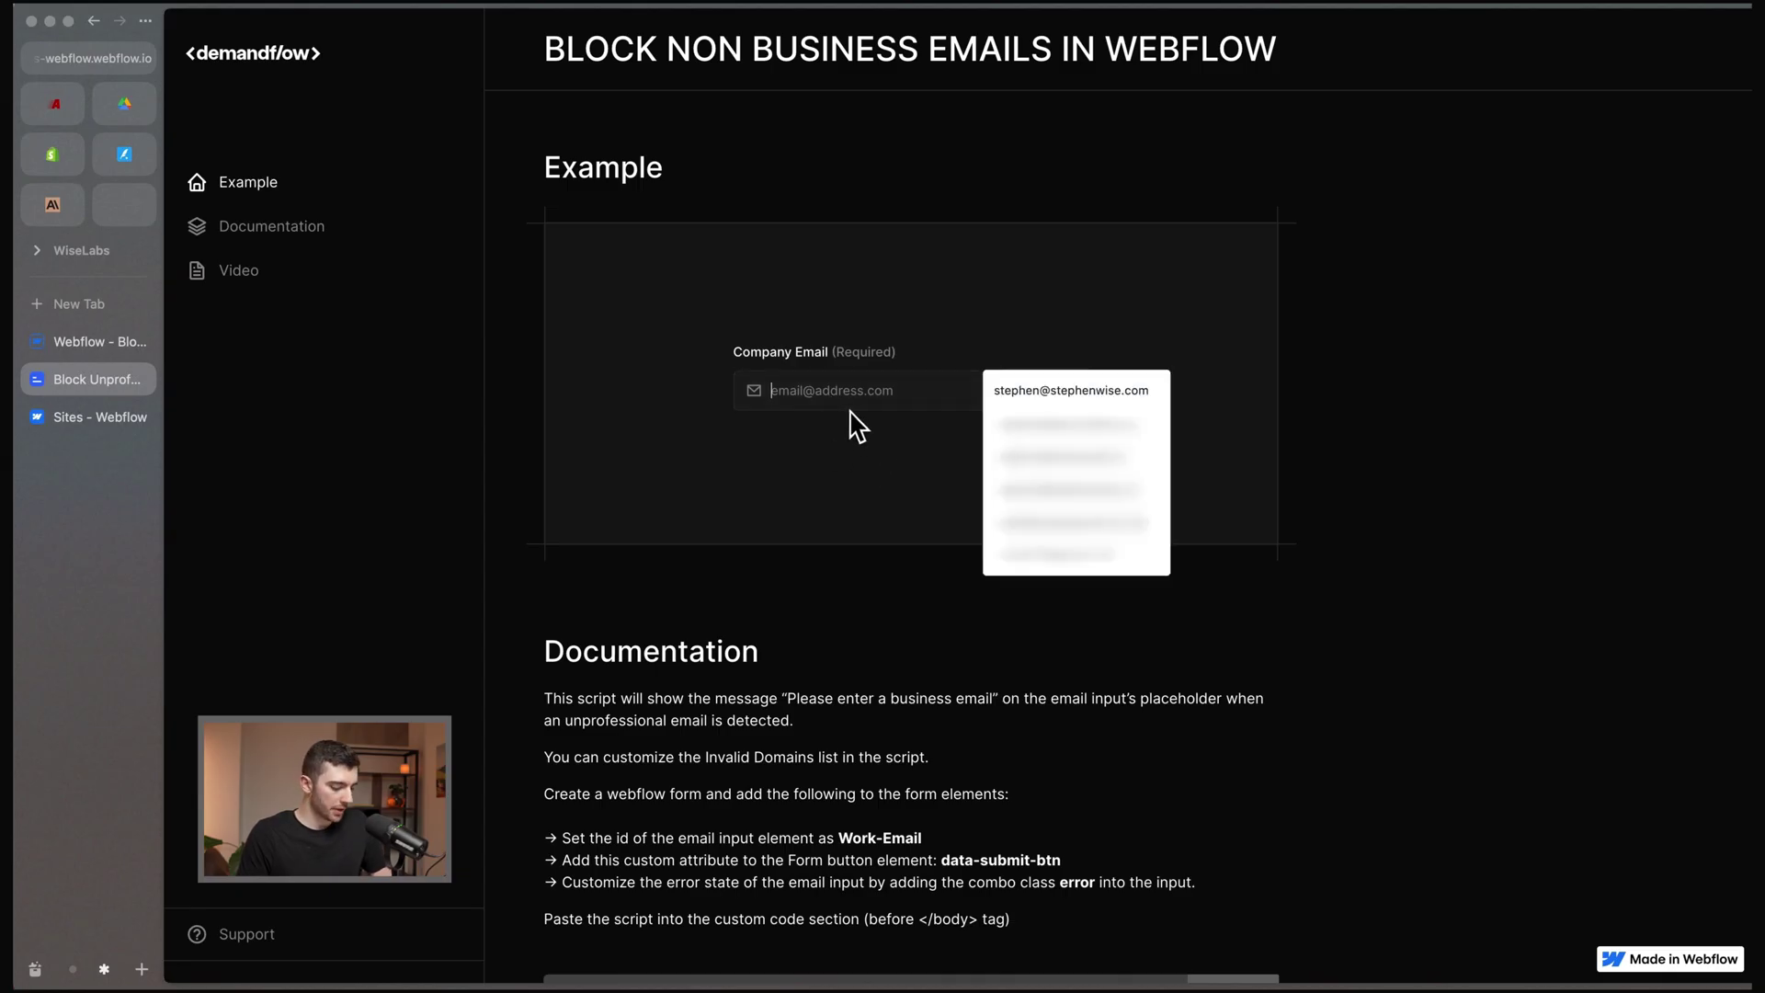
key("super+v")
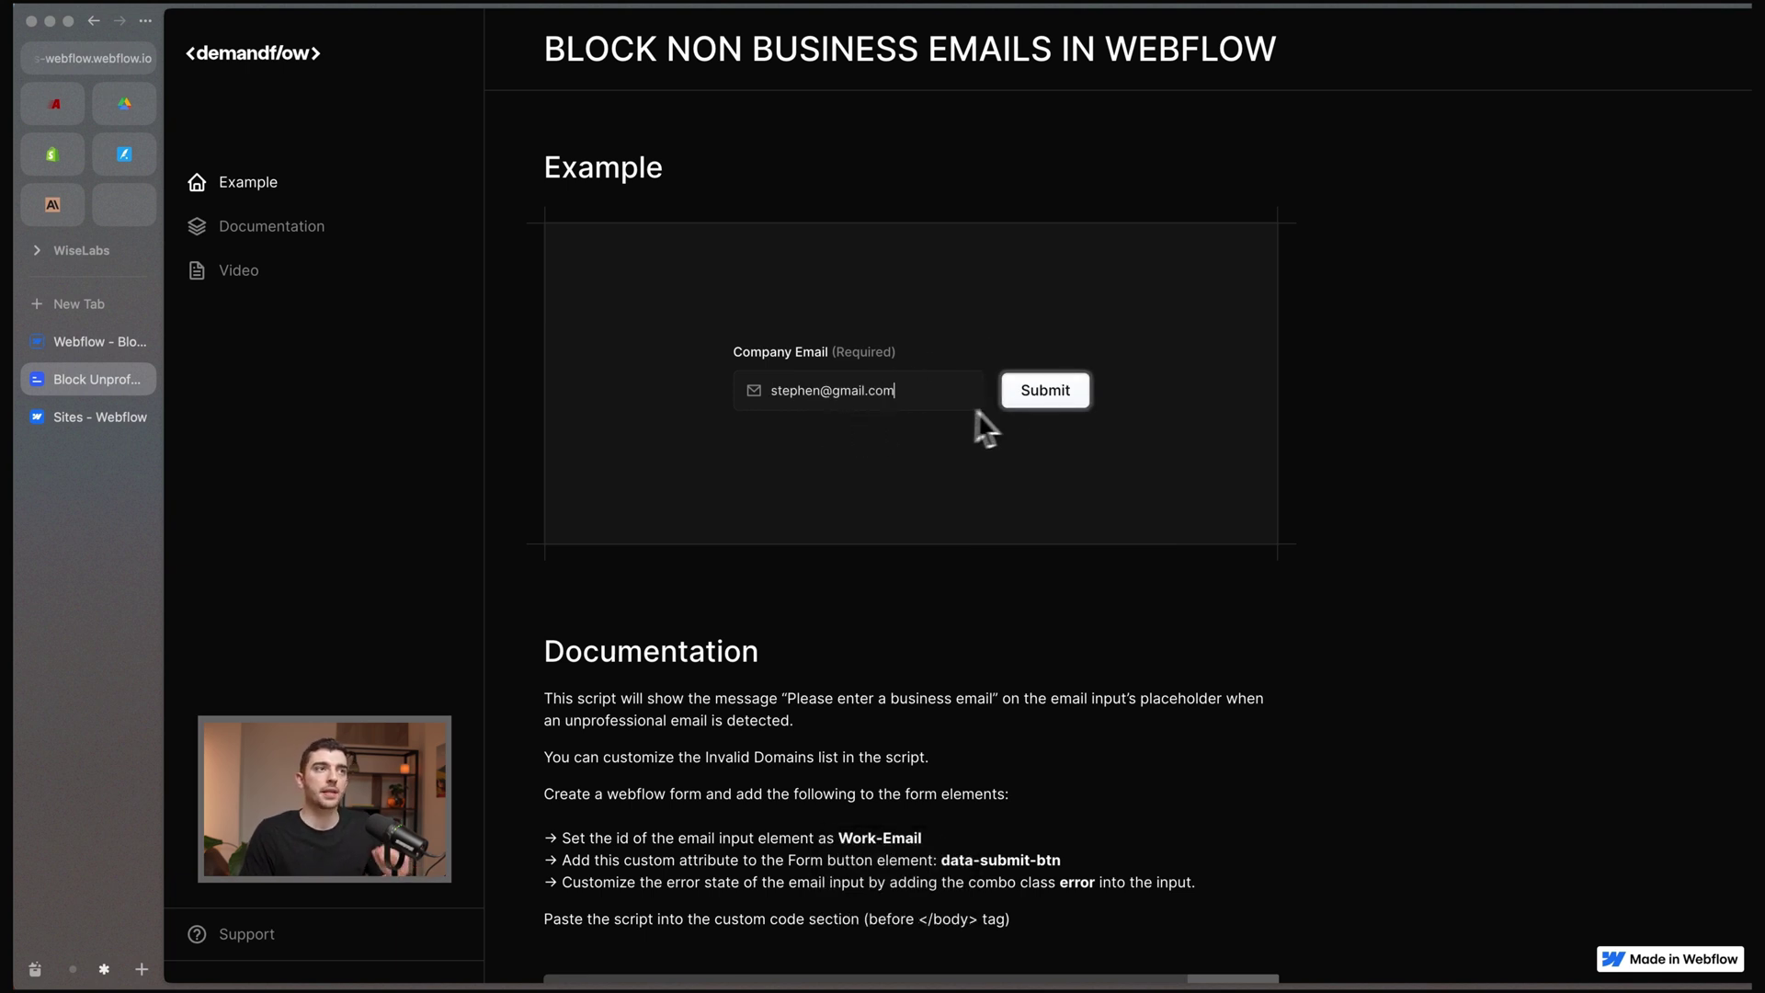
left_click(1030, 404)
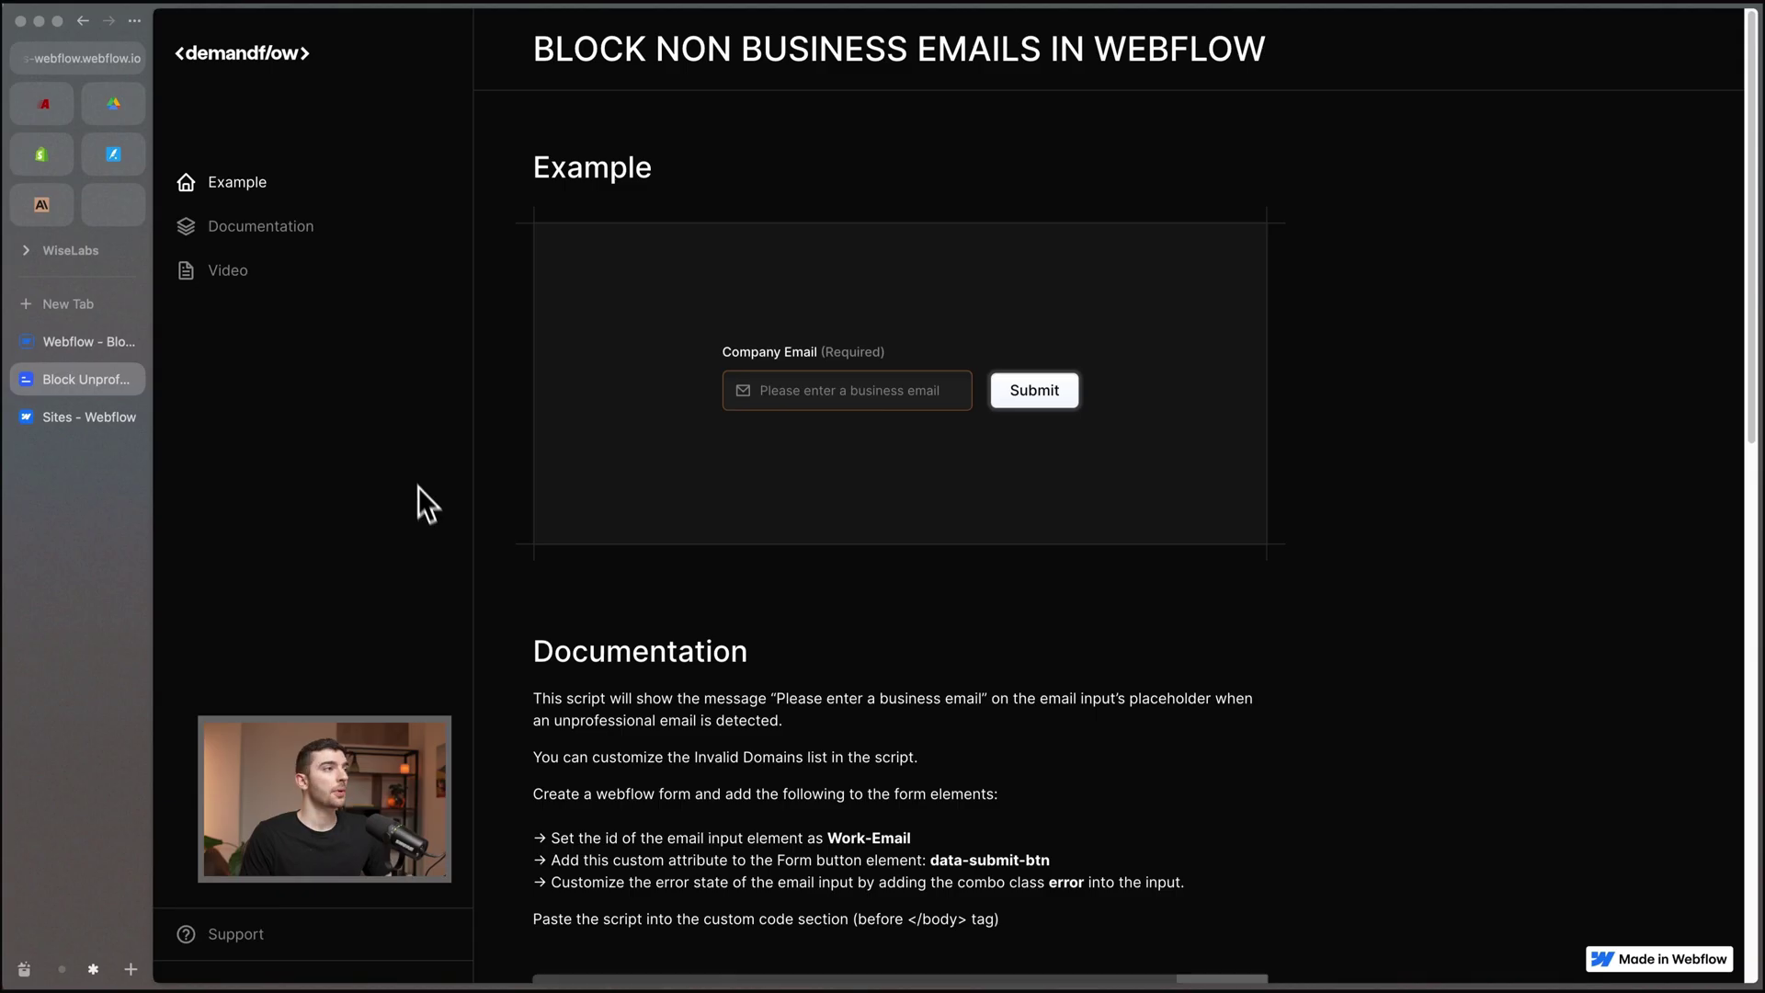
left_click(81, 341)
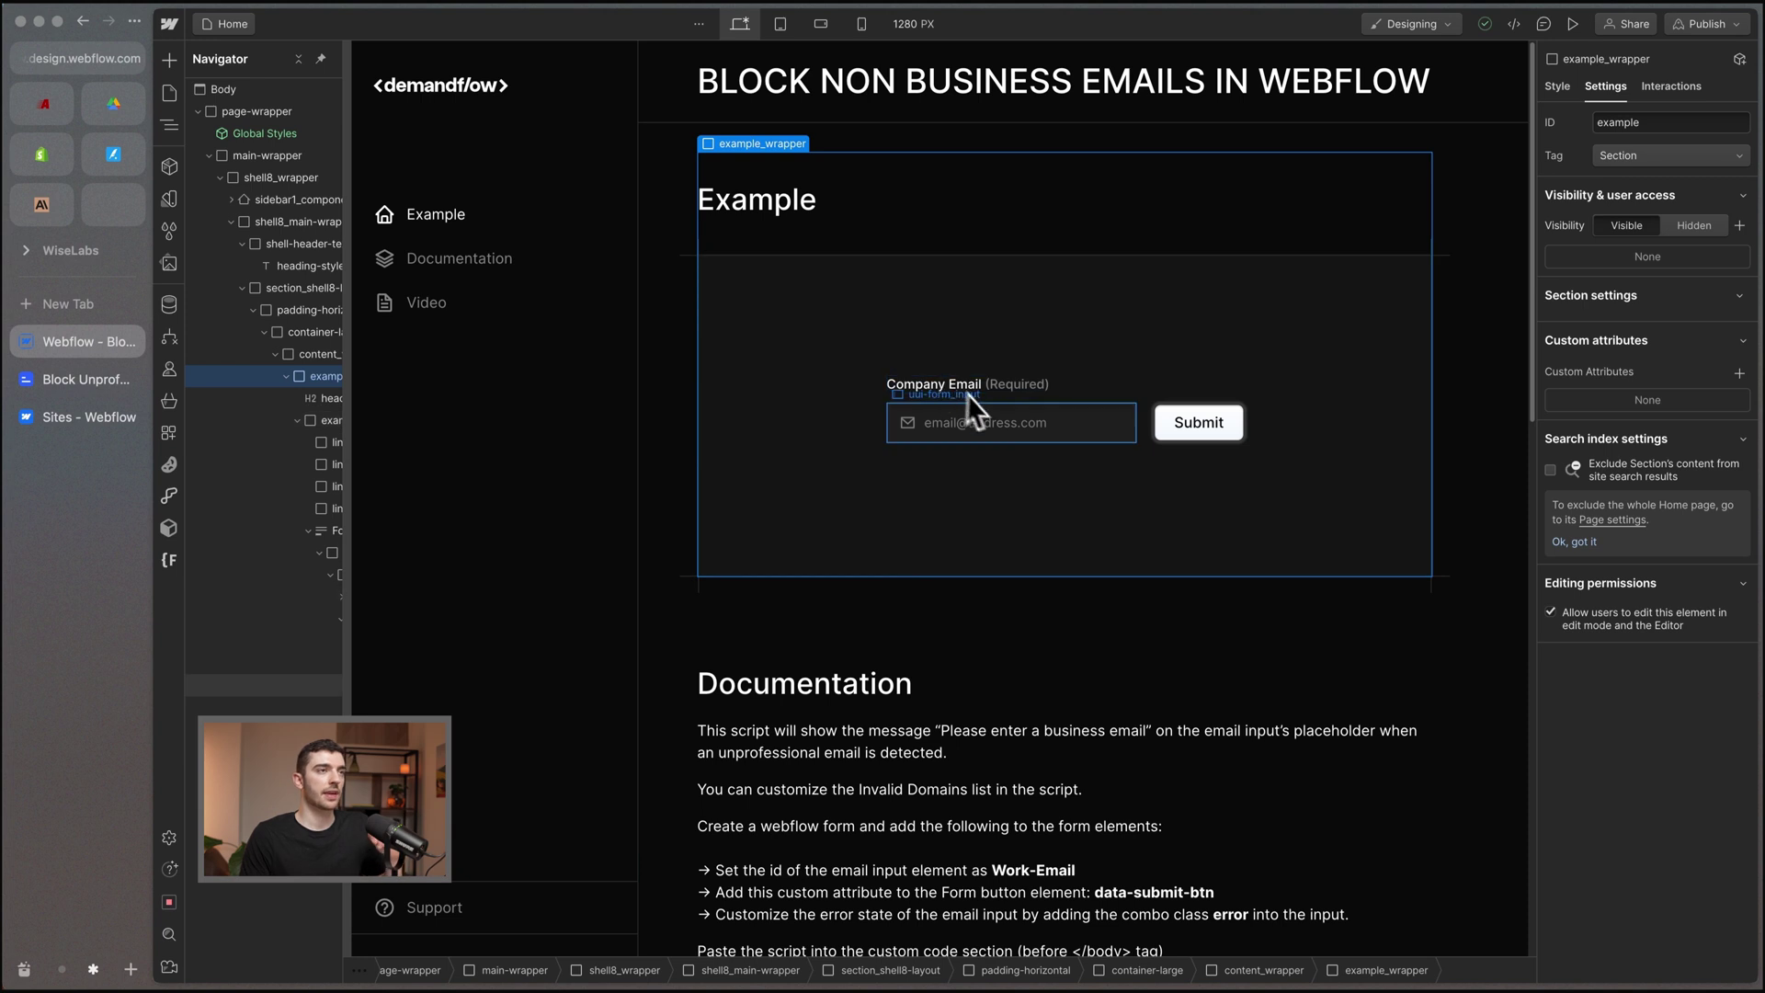
Step: Confirm the email input's ID is Work-Email, then select the Submit button
left_click(1023, 430)
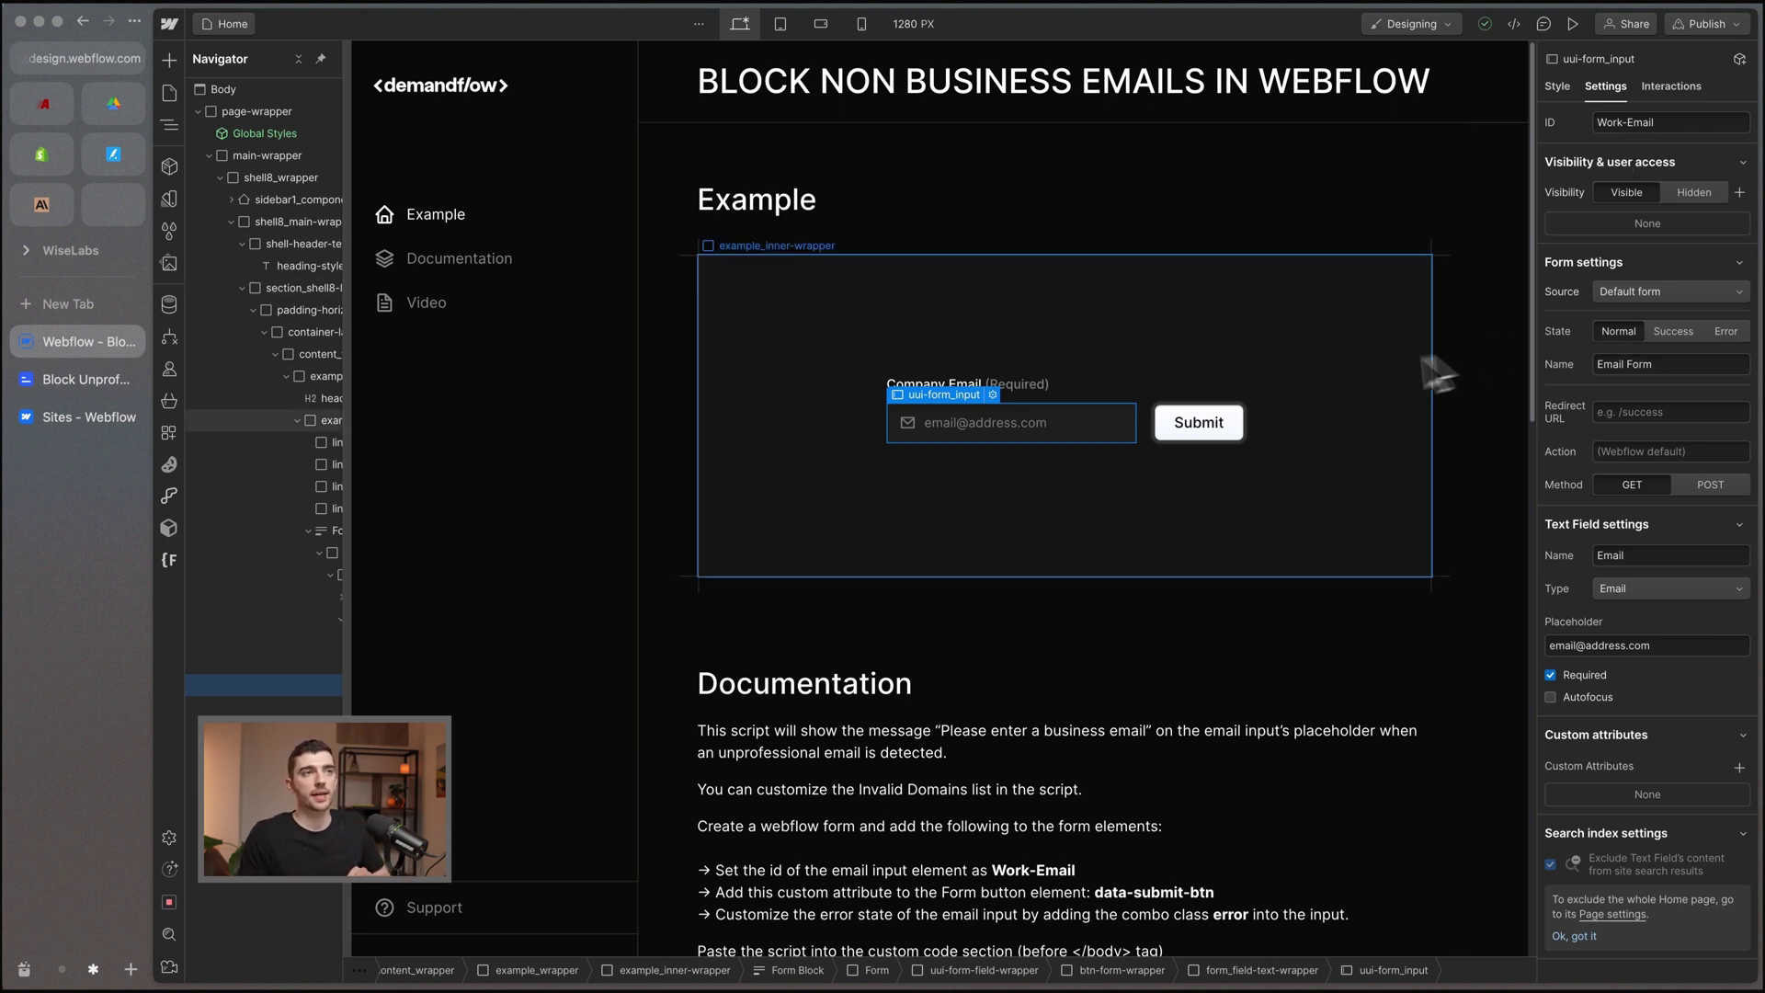
left_click(1230, 422)
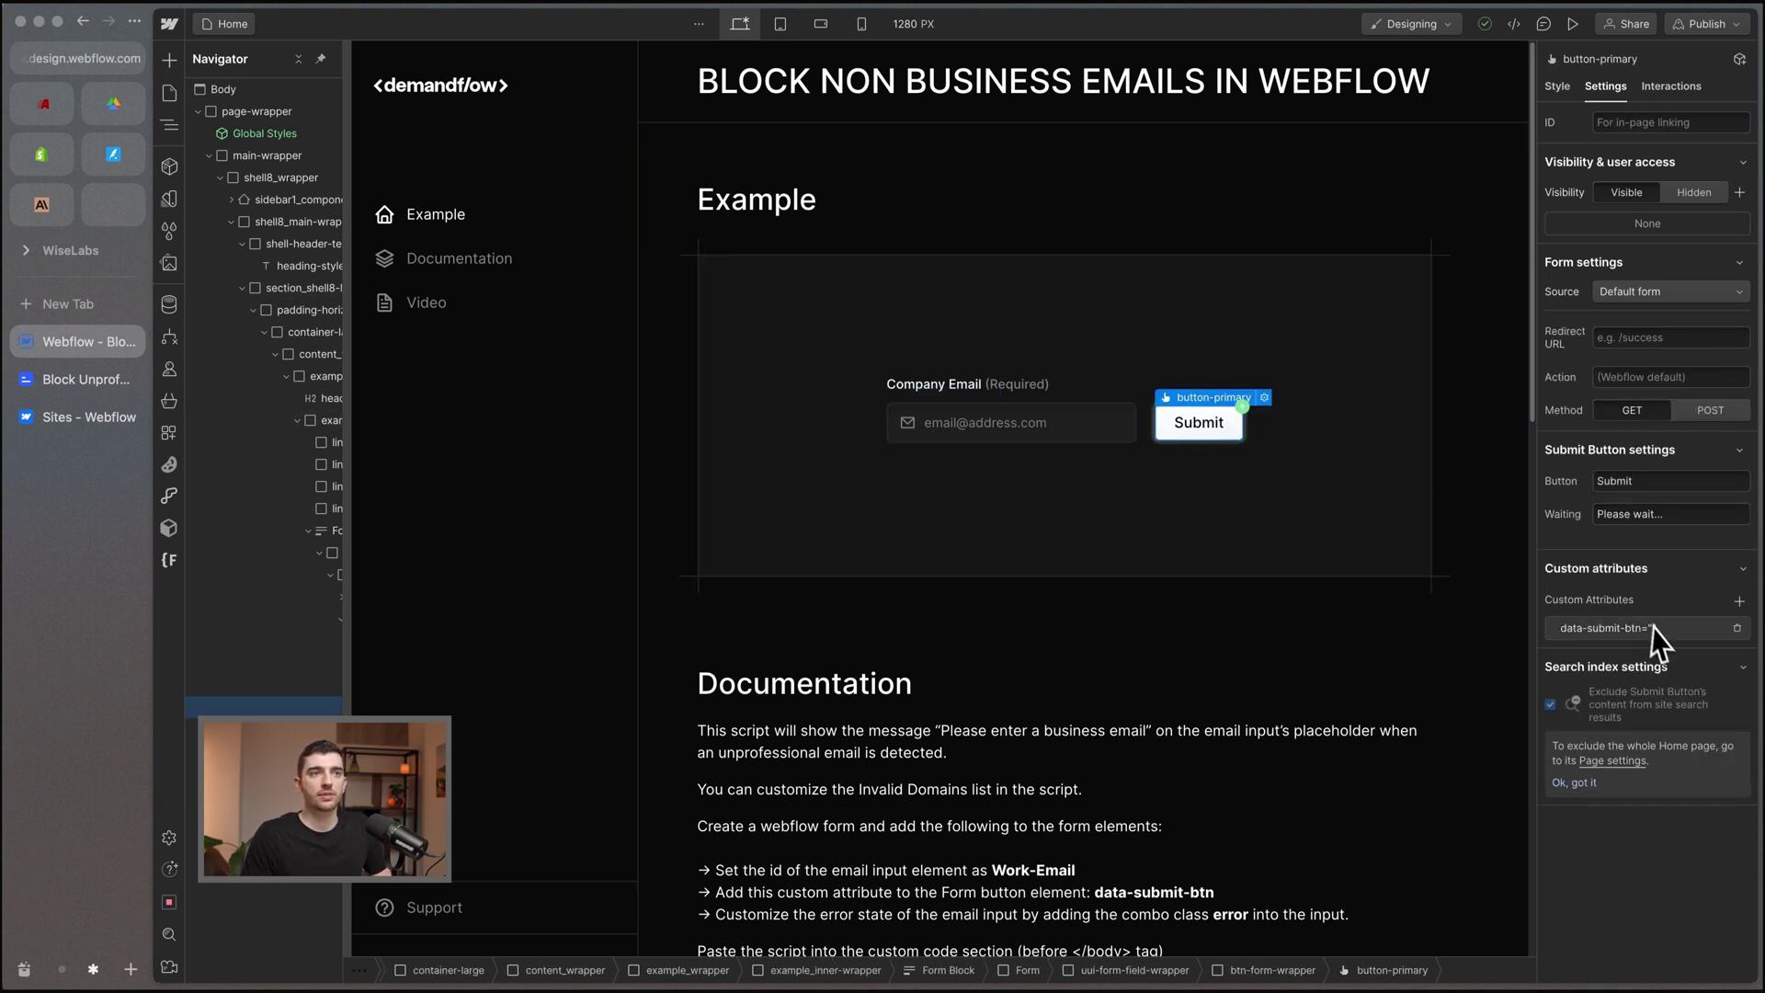
Step: Inspect the Submit button's data-submit-btn custom attribute
left_click(1594, 635)
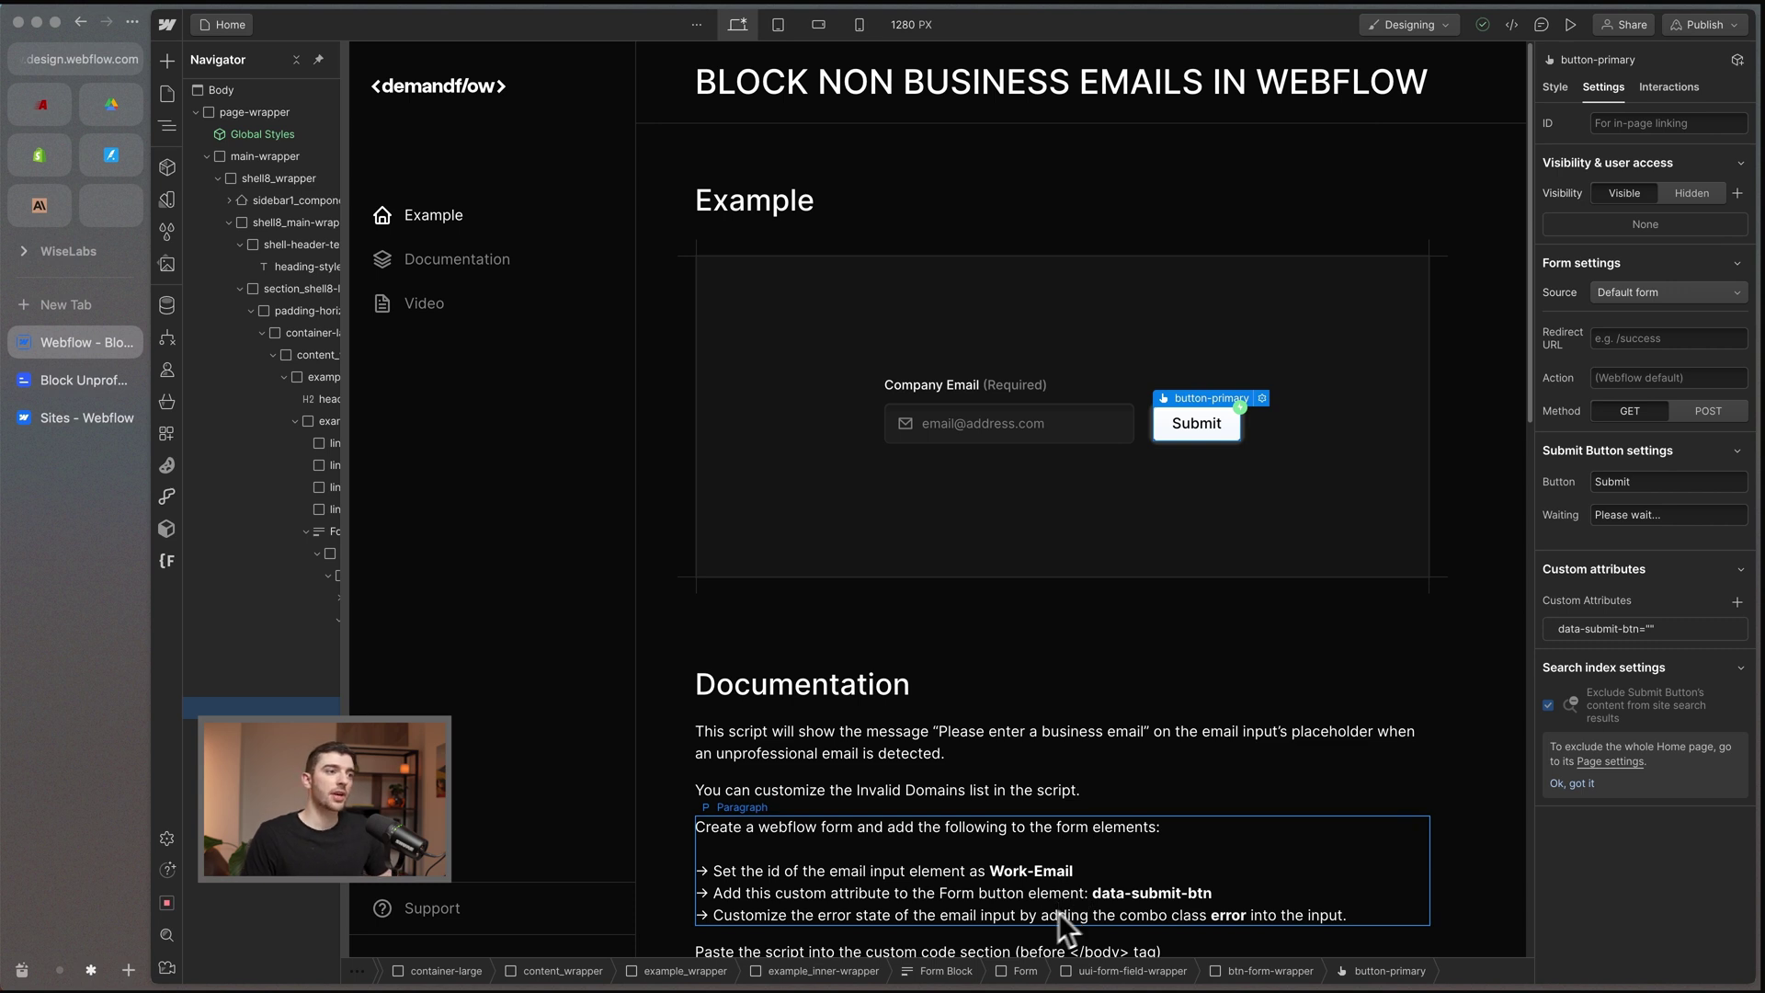
Step: Preview the email input with the error combo class applied, then remove the class again
left_click(983, 428)
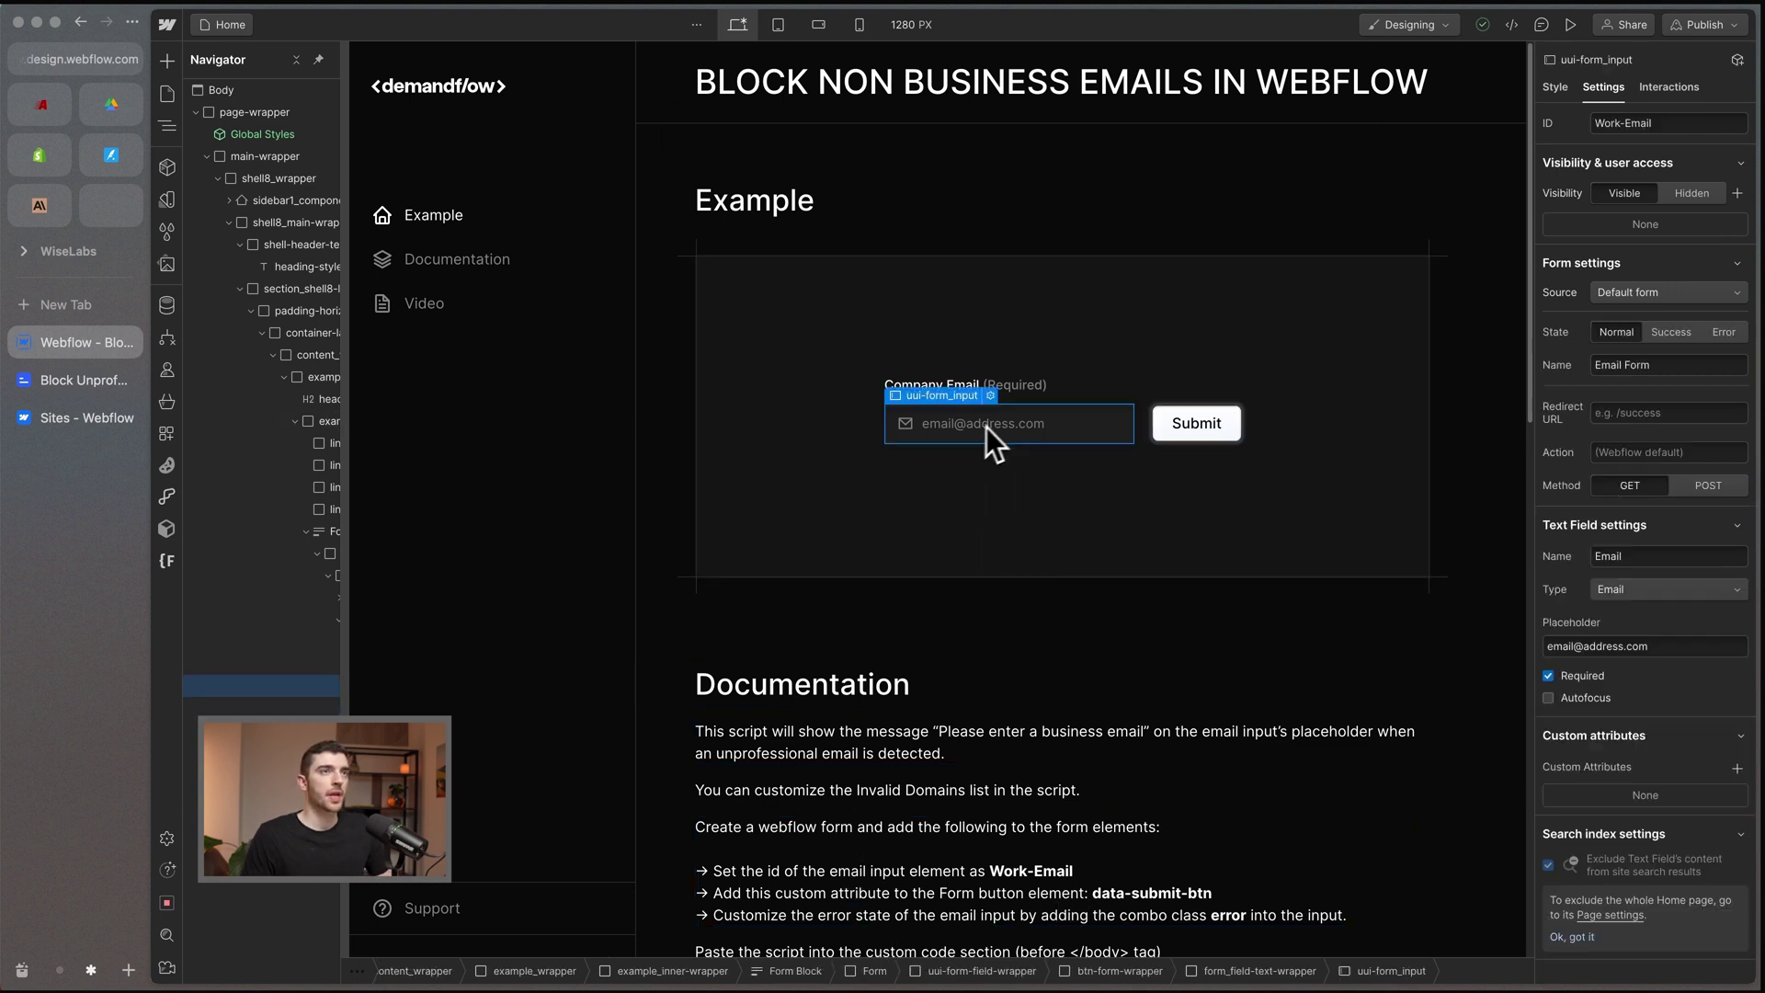
left_click(1553, 88)
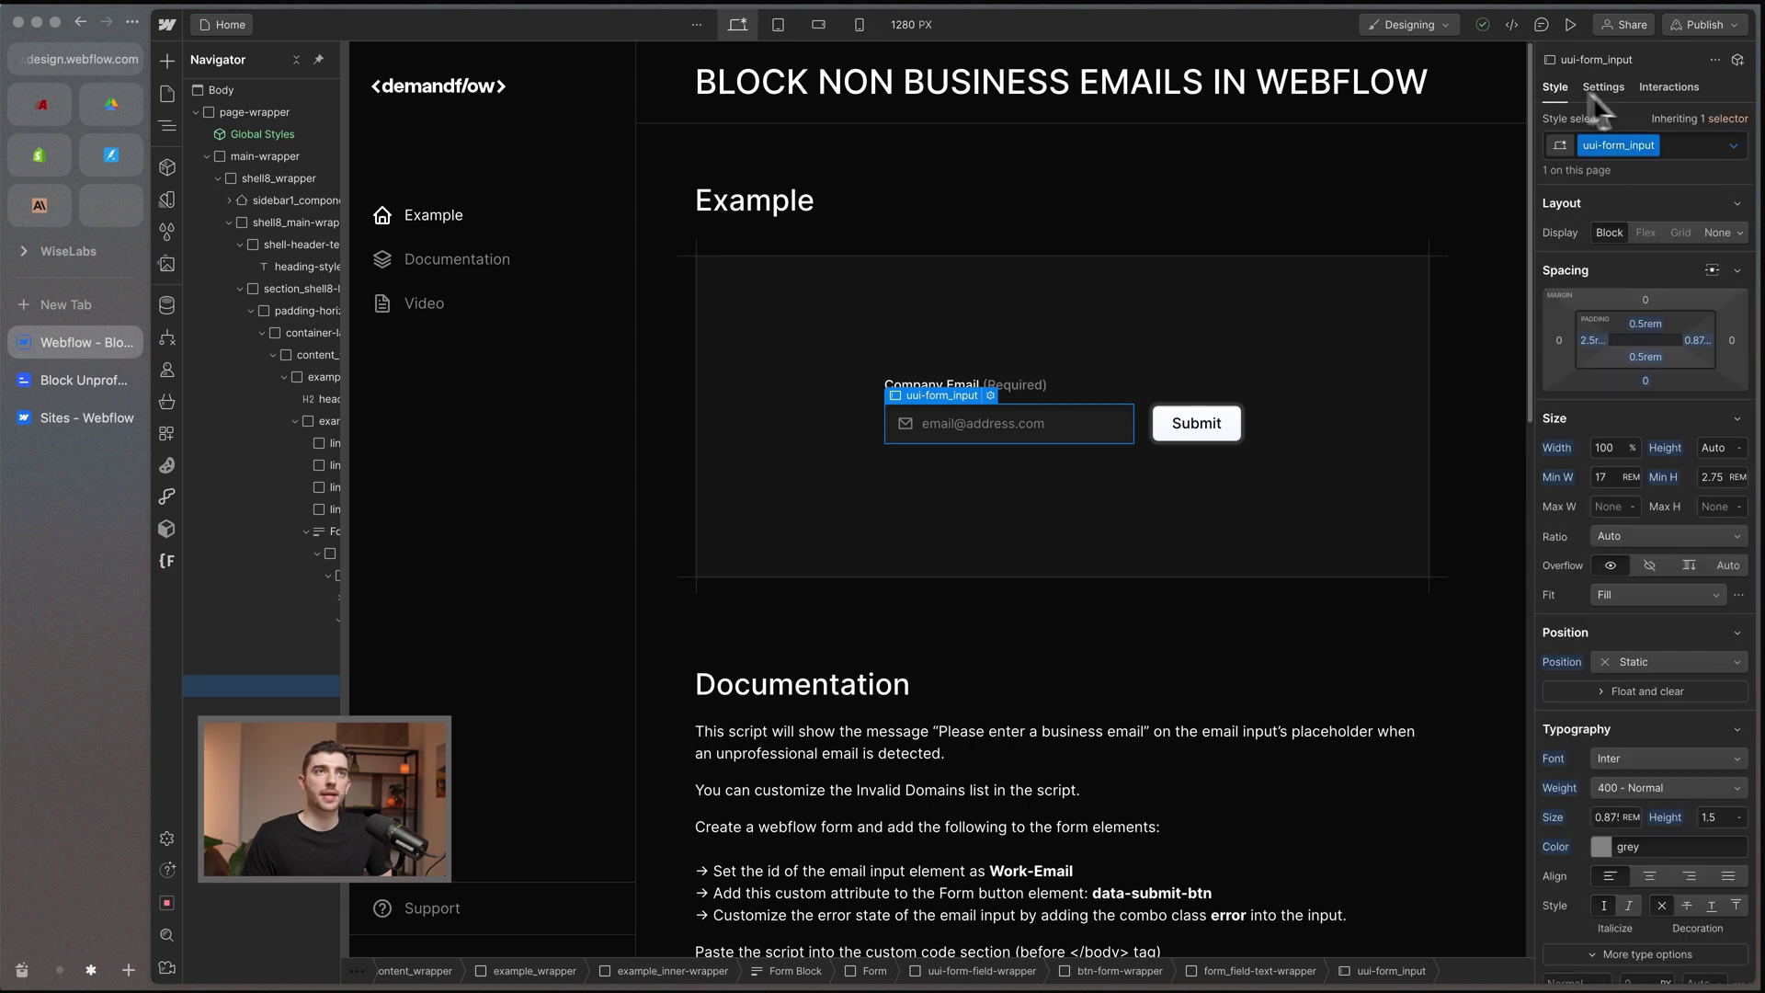
left_click(1697, 152)
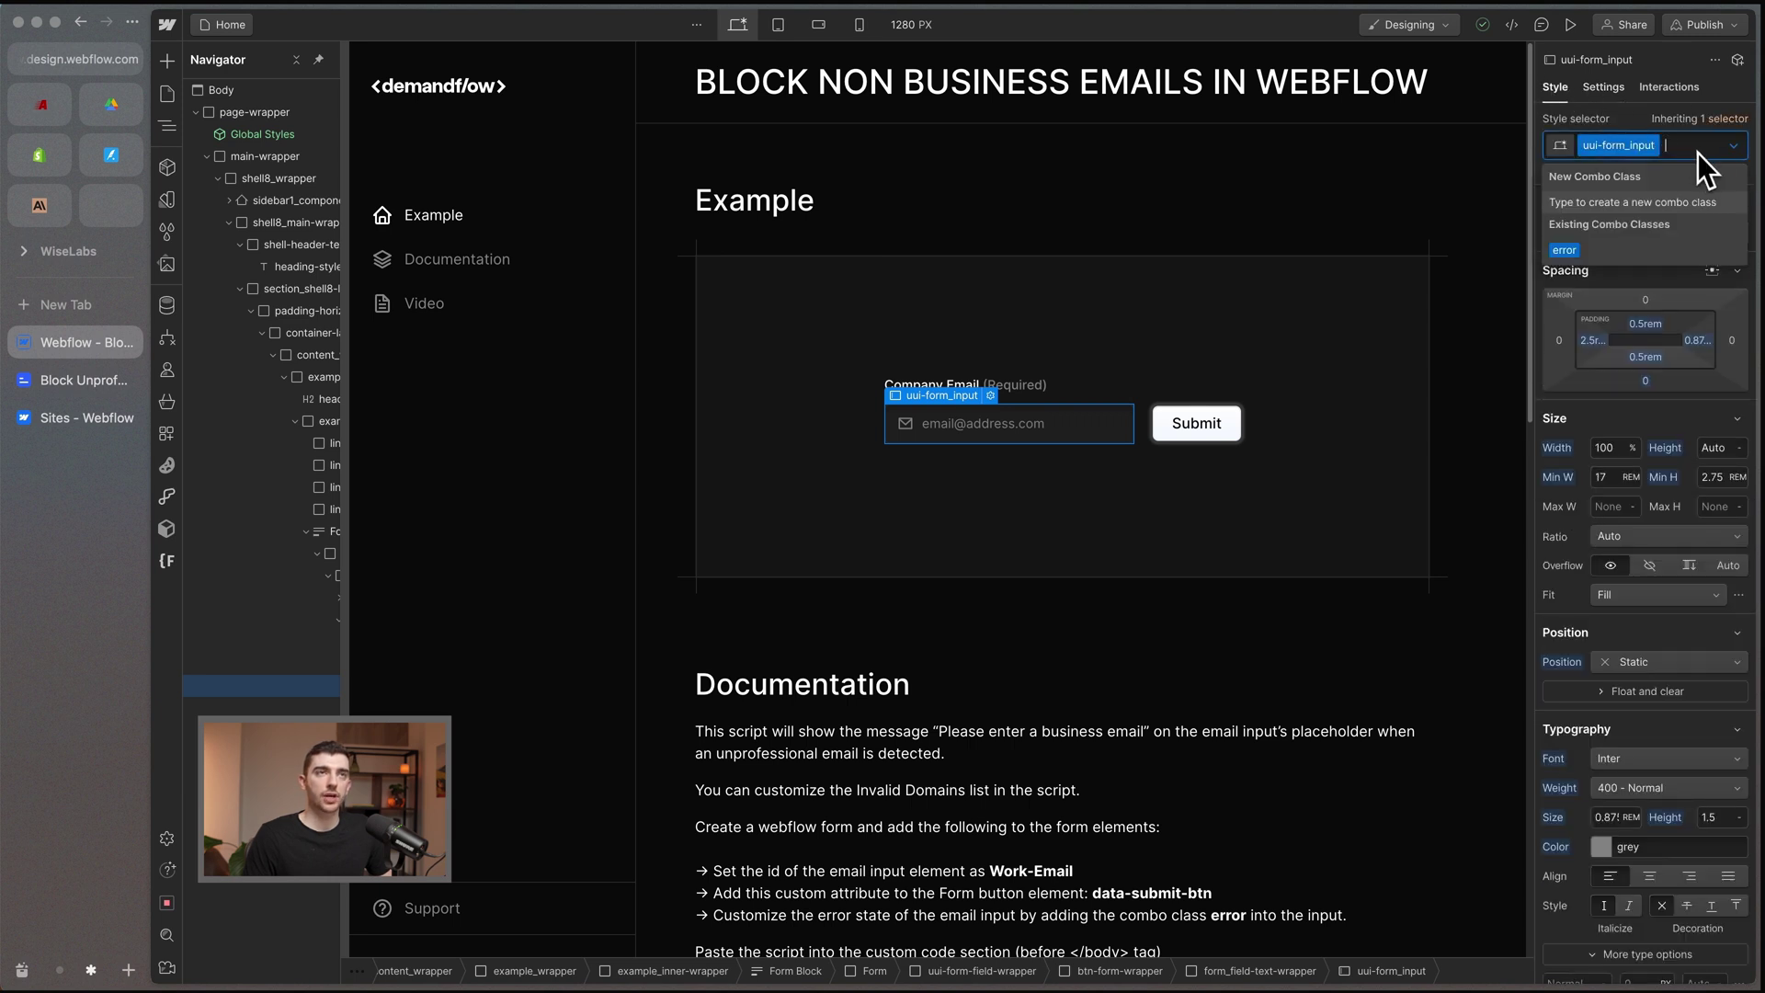
left_click(1564, 251)
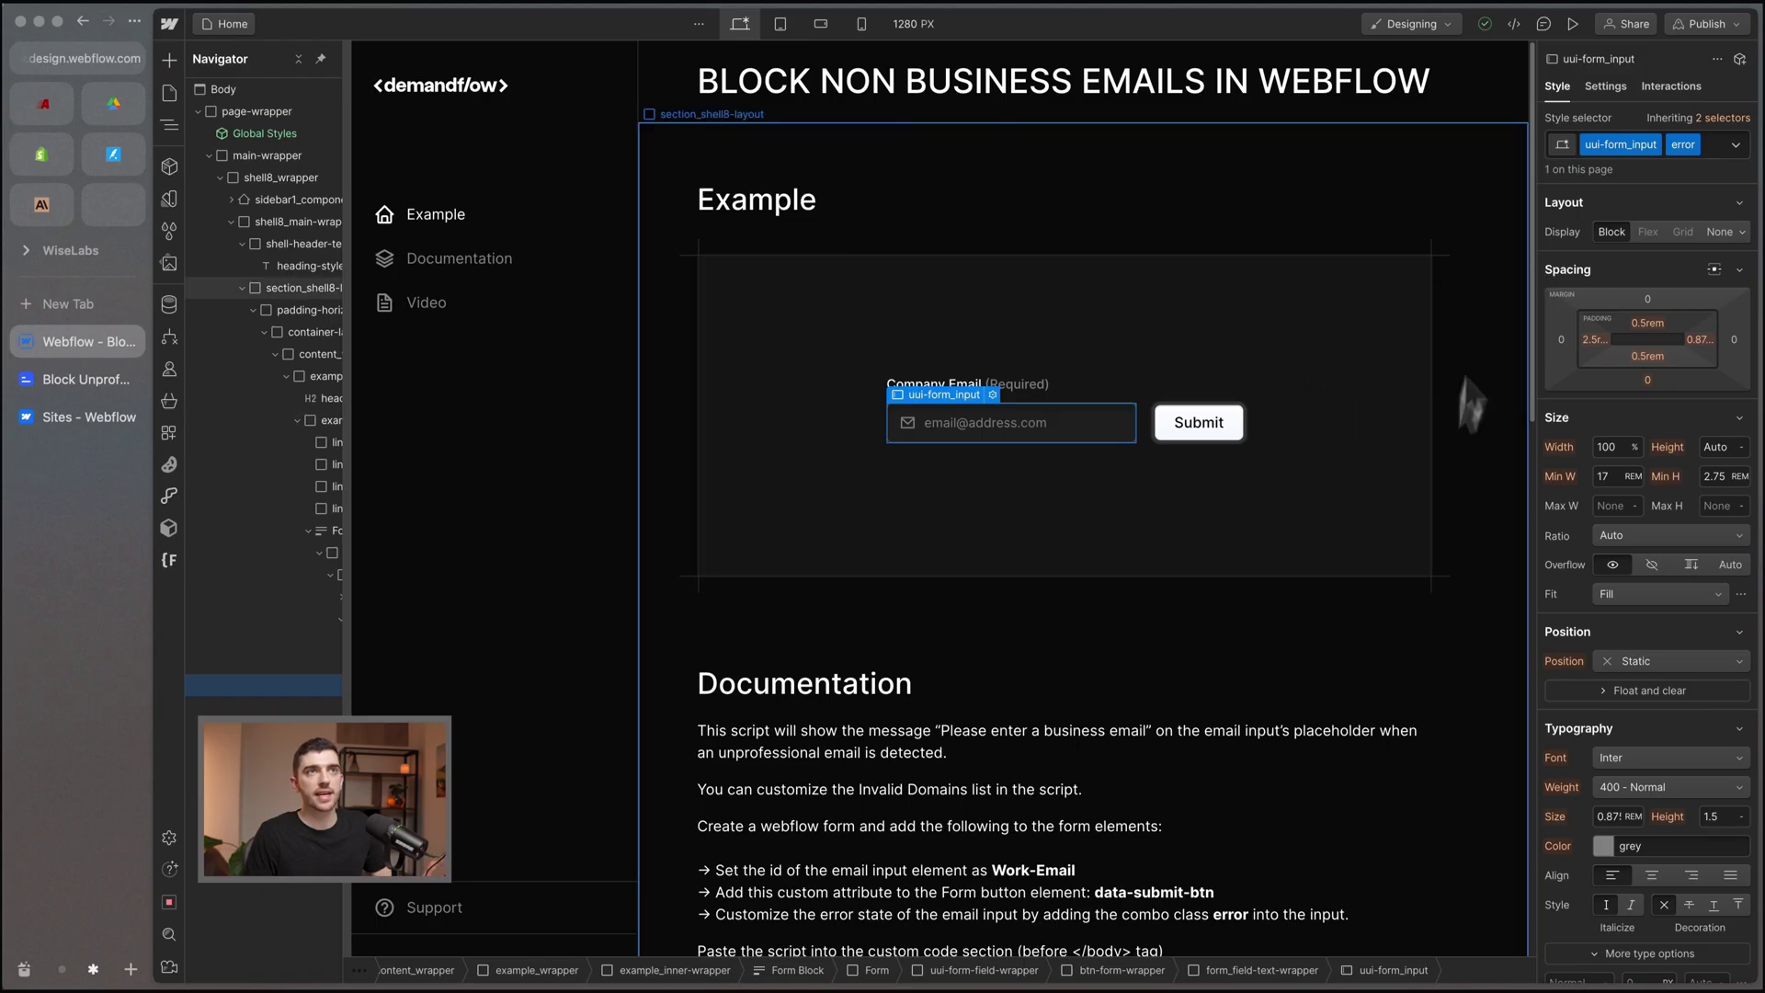
left_click(1384, 428)
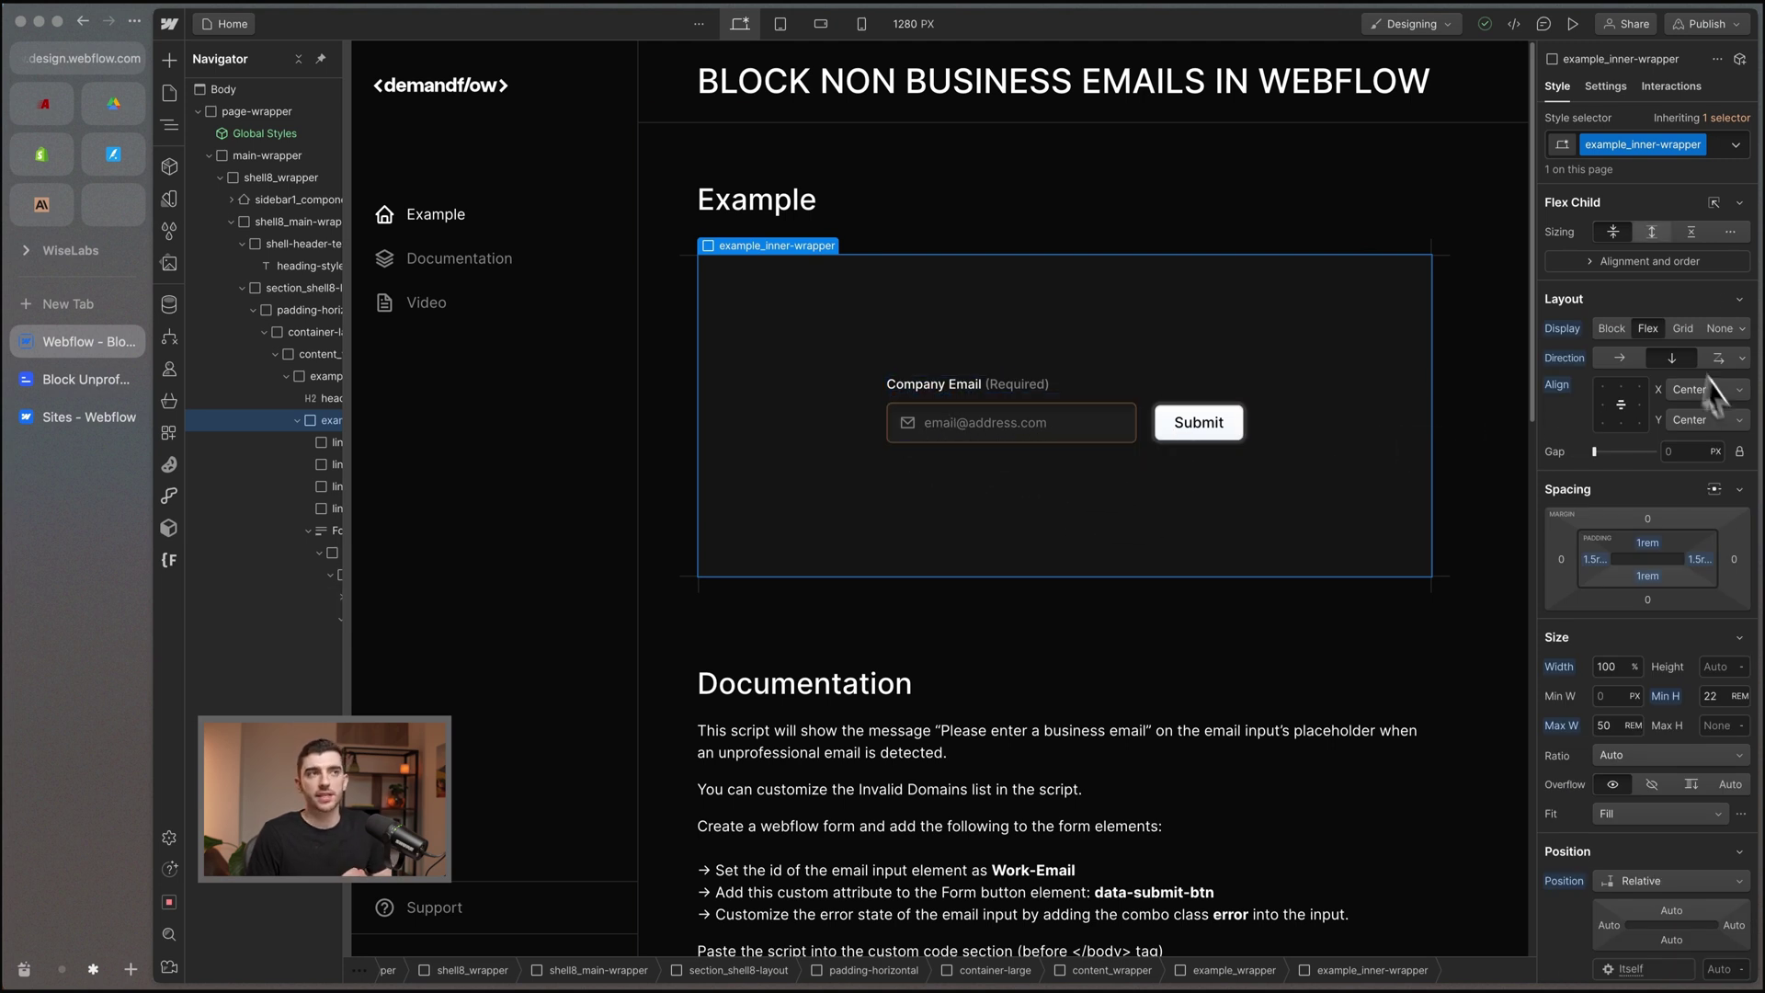
left_click(1067, 430)
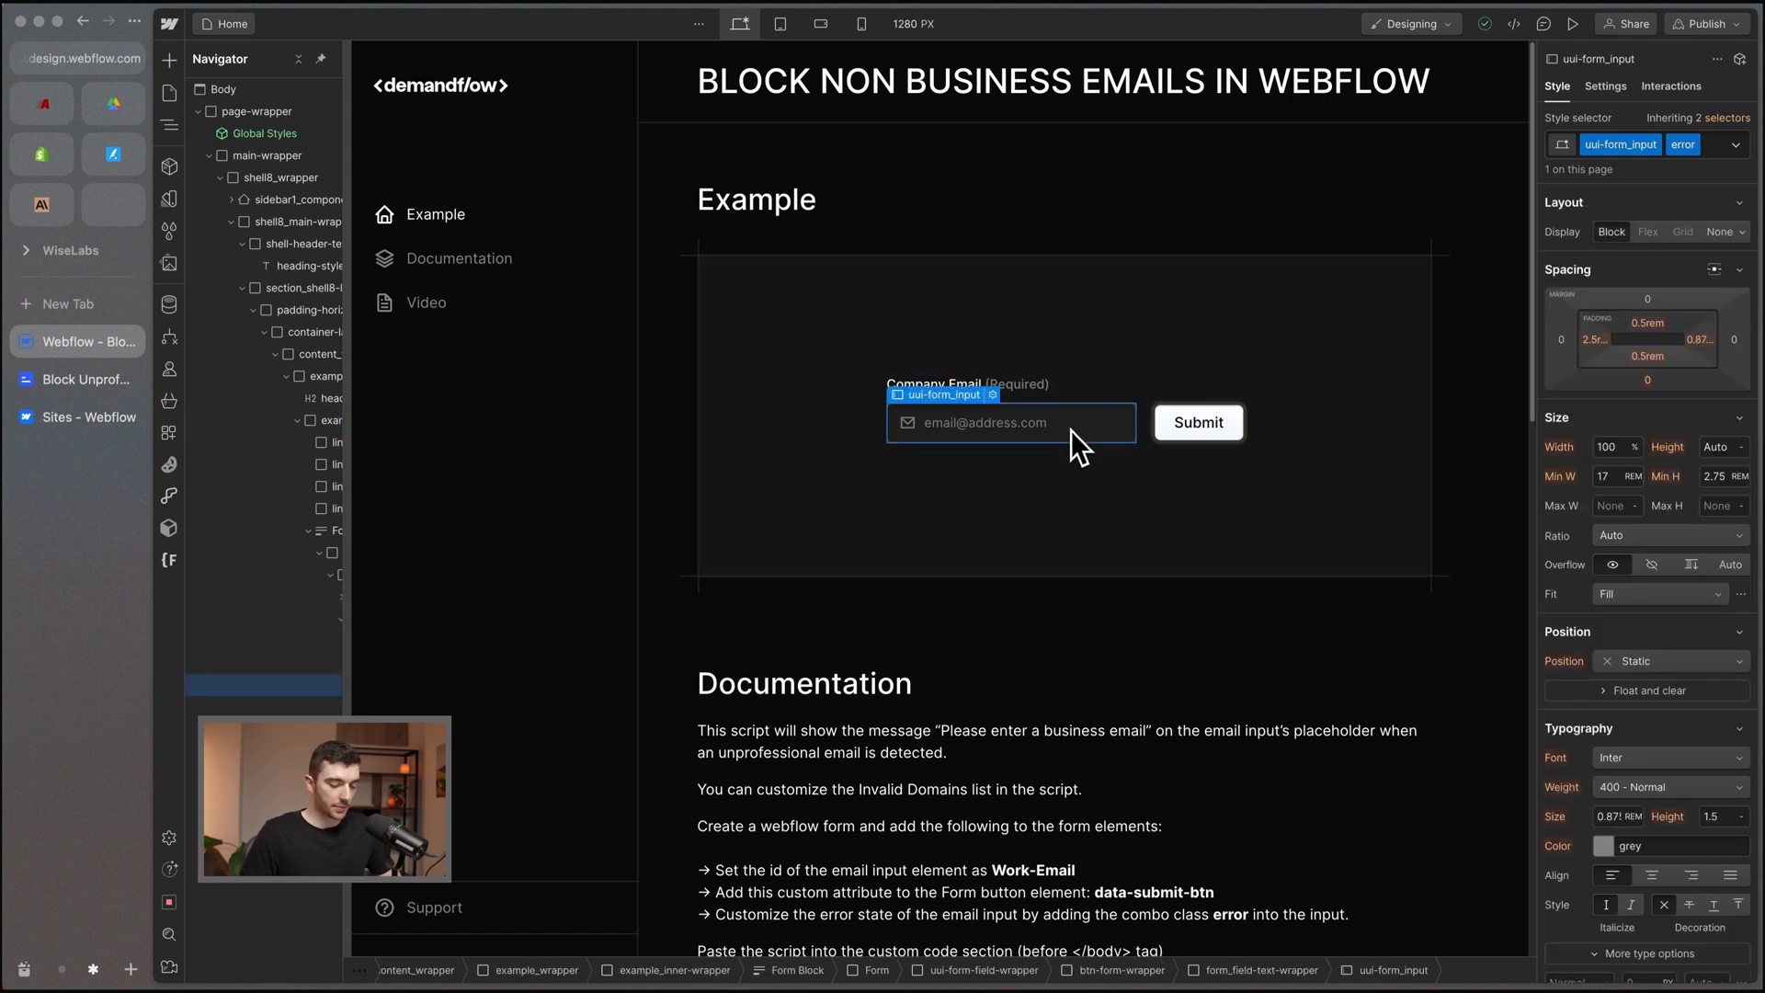
key("super+Return")
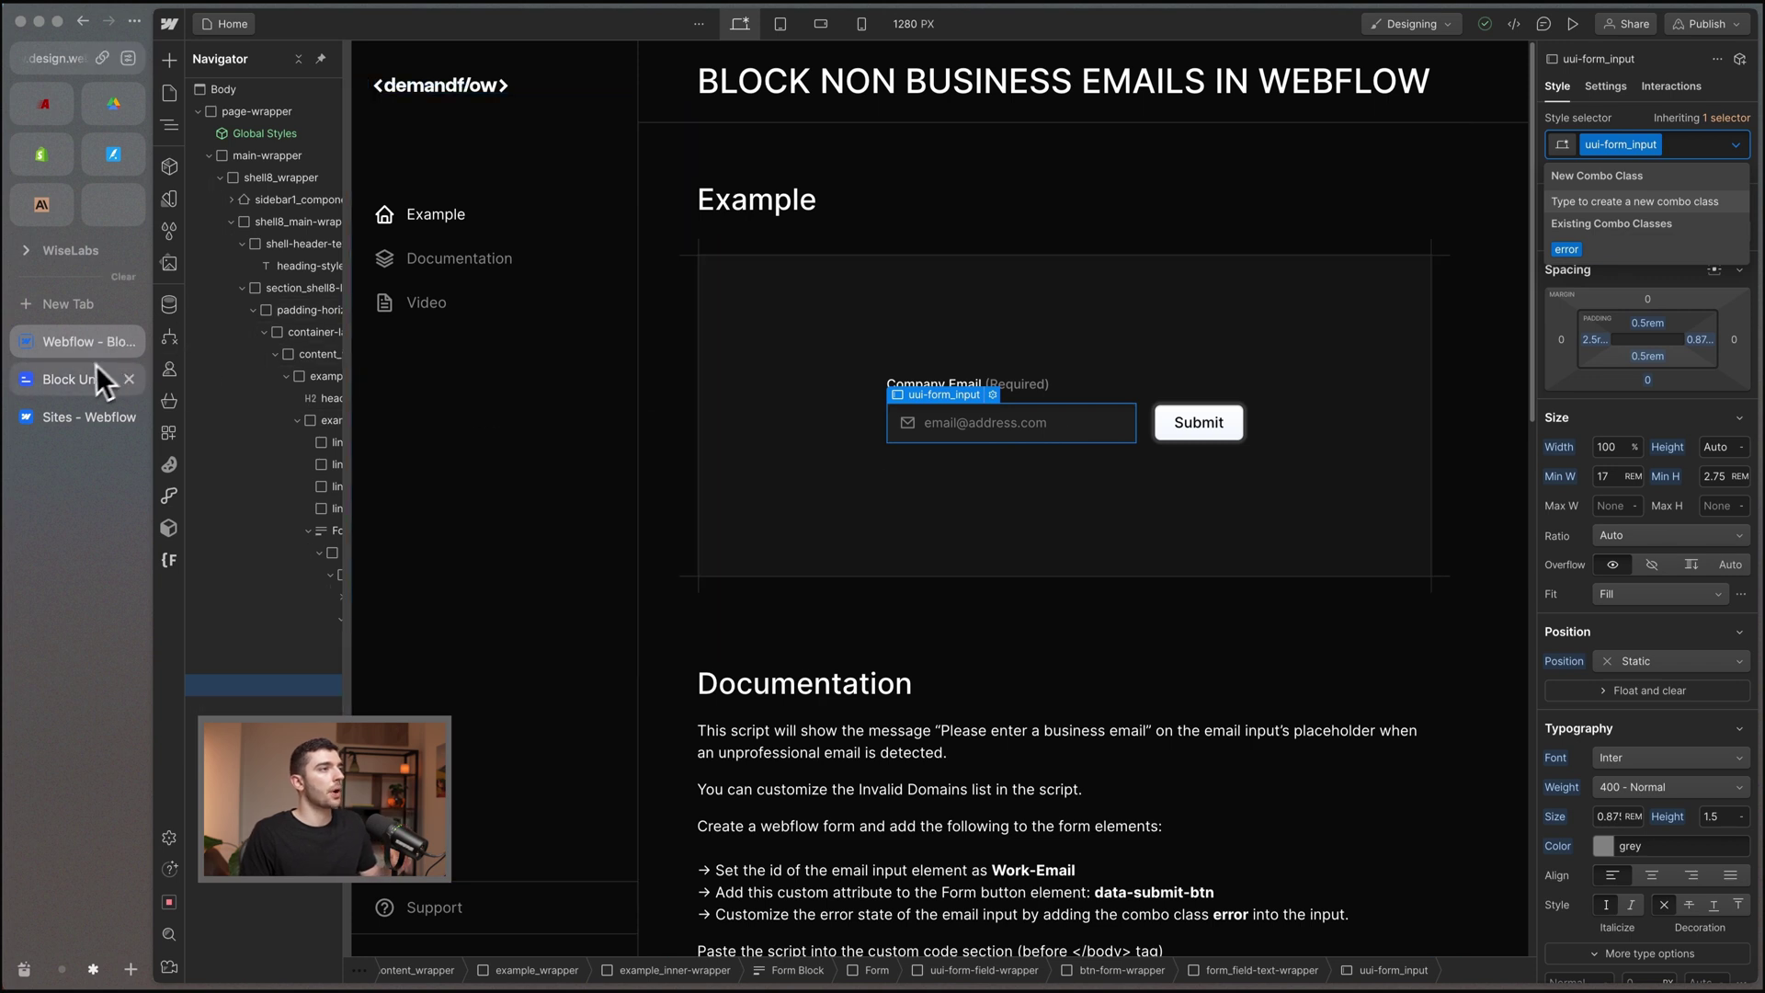
Step: Scroll the demo page to the documentation script and highlight its invalidDomains list
left_click(79, 381)
scroll(938, 701, "down", 5)
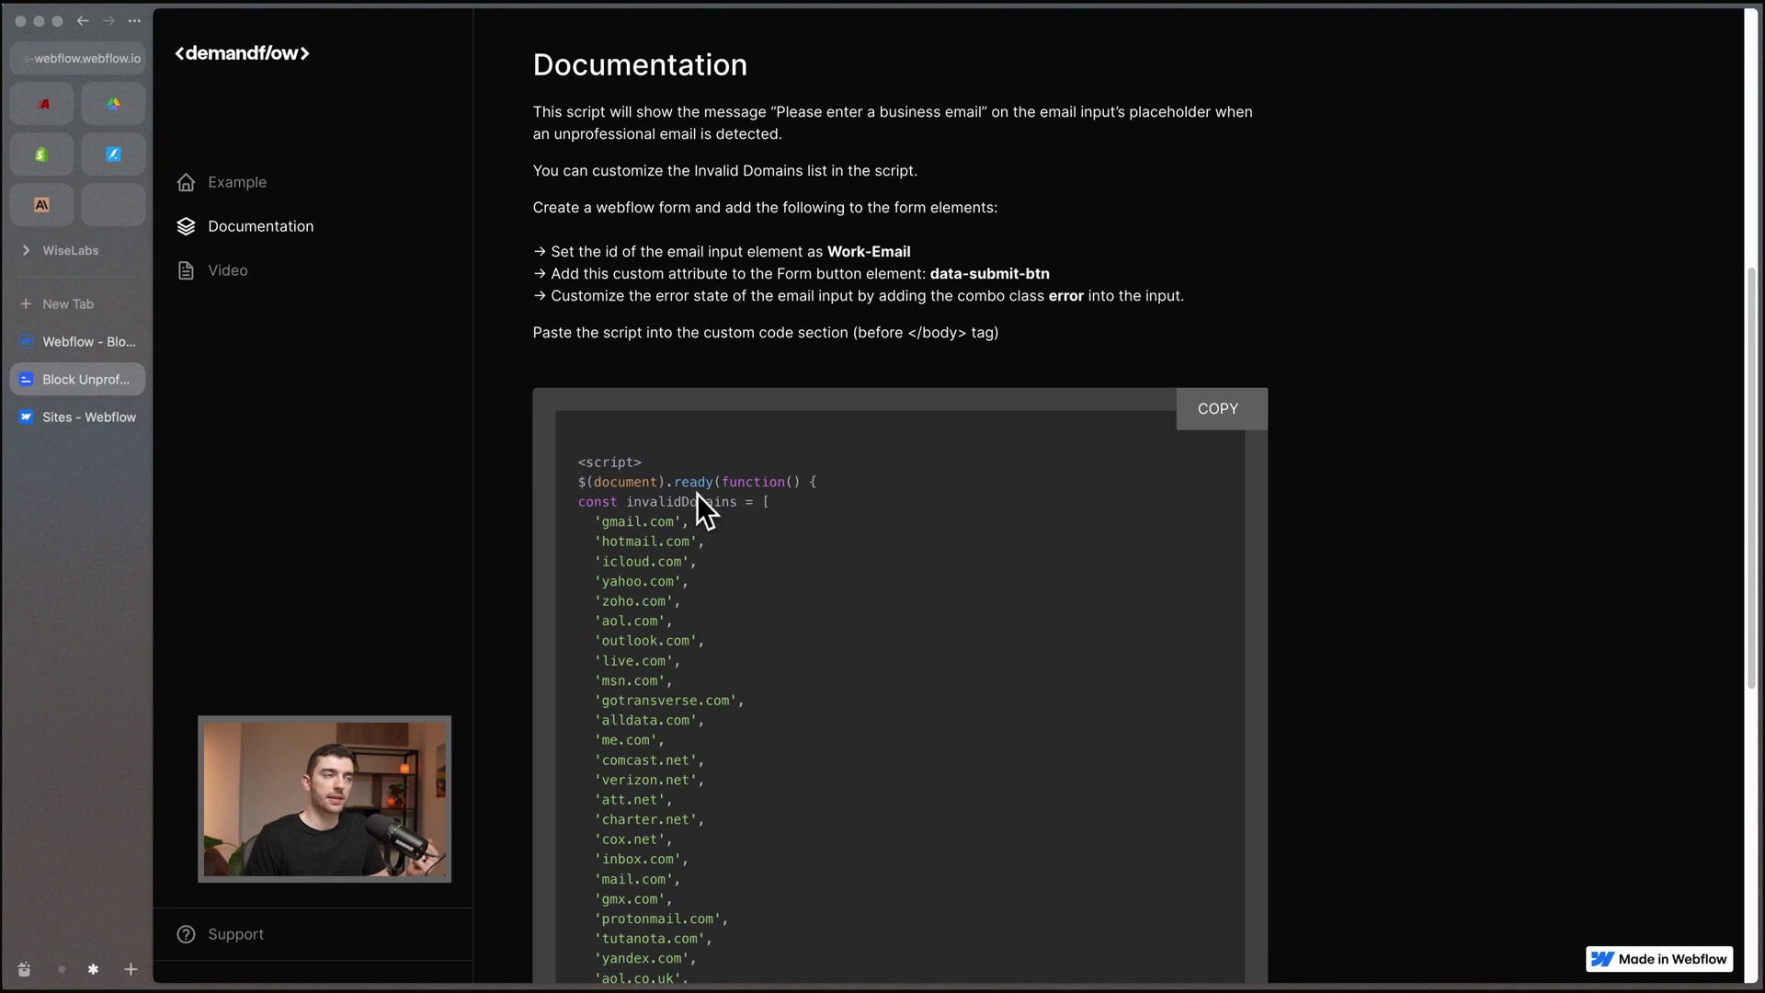
scroll(706, 509, "down", 3)
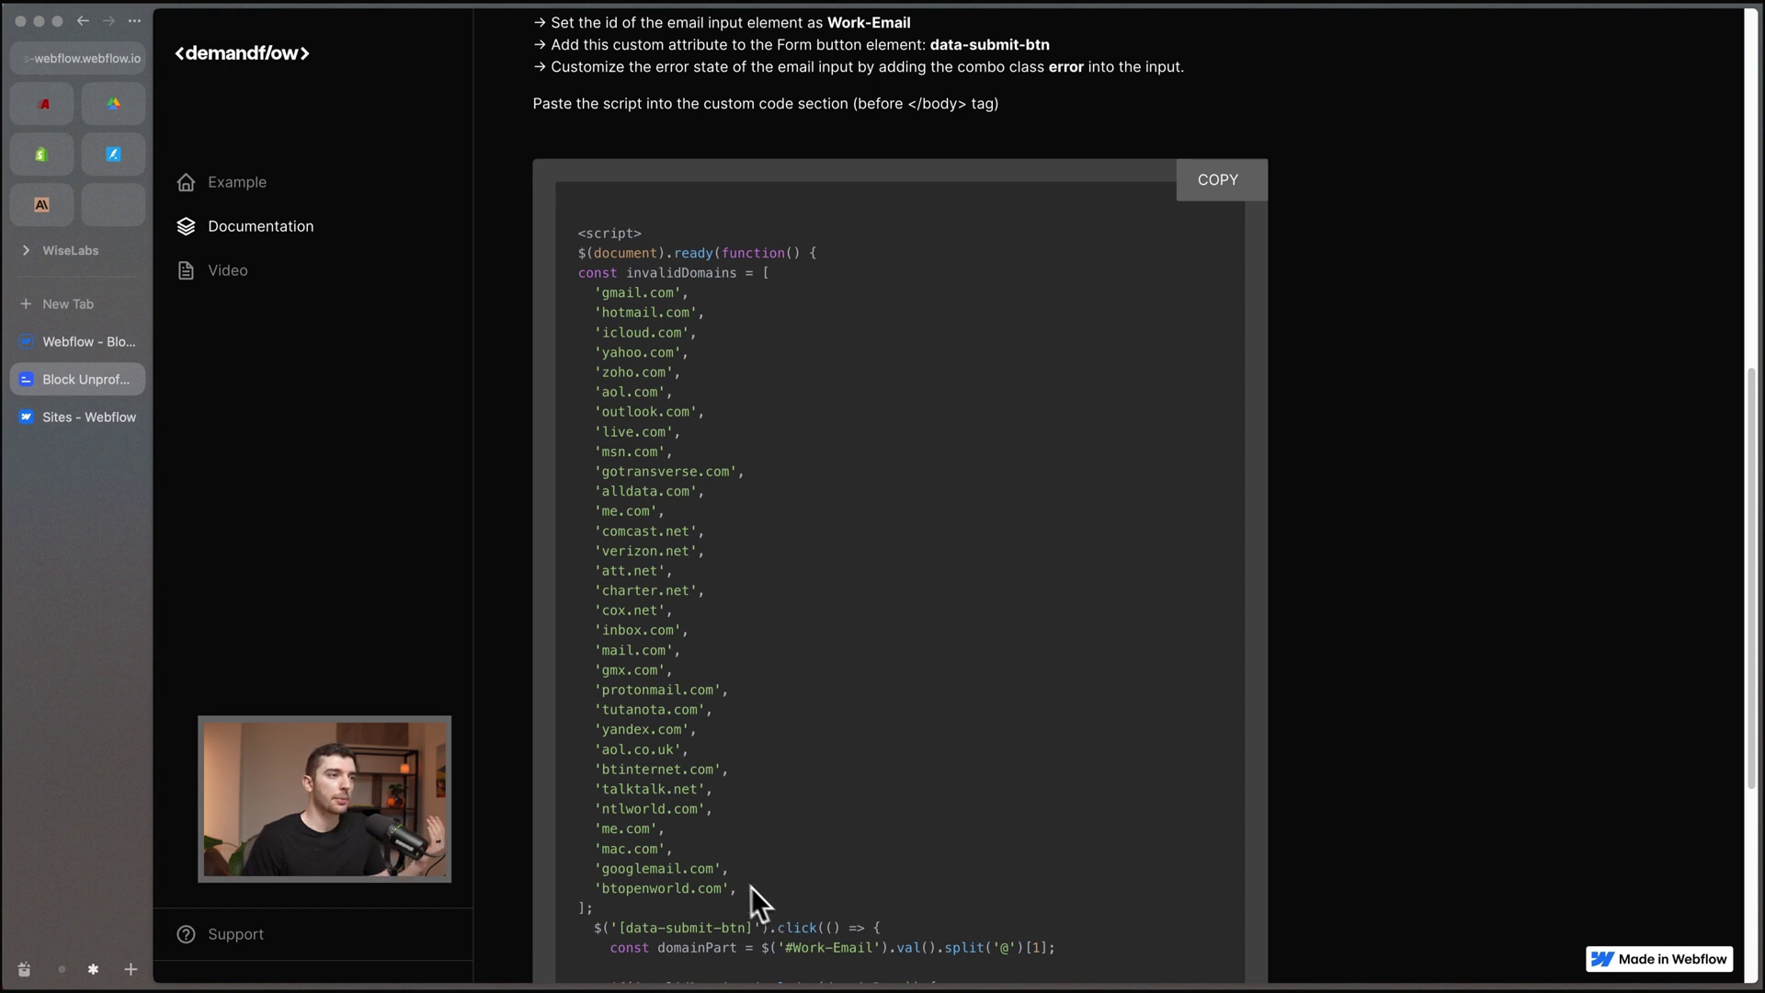
left_click_drag(686, 850, 583, 870)
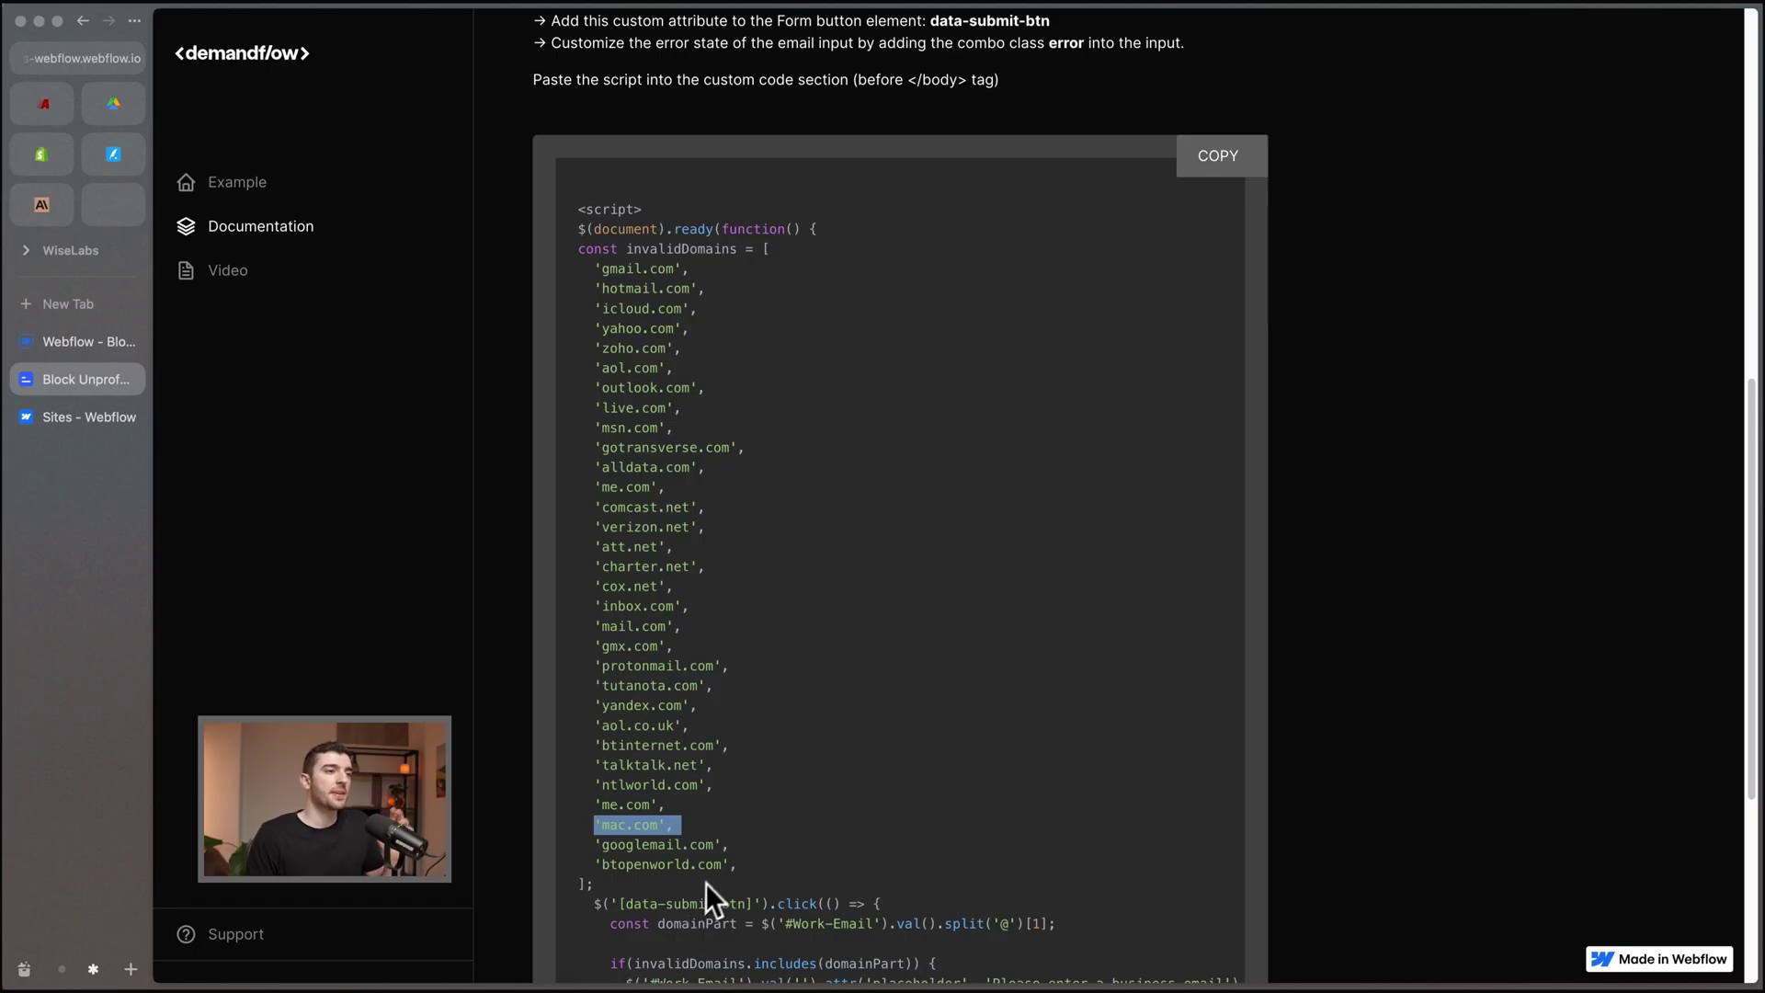
scroll(714, 871, "down", 2)
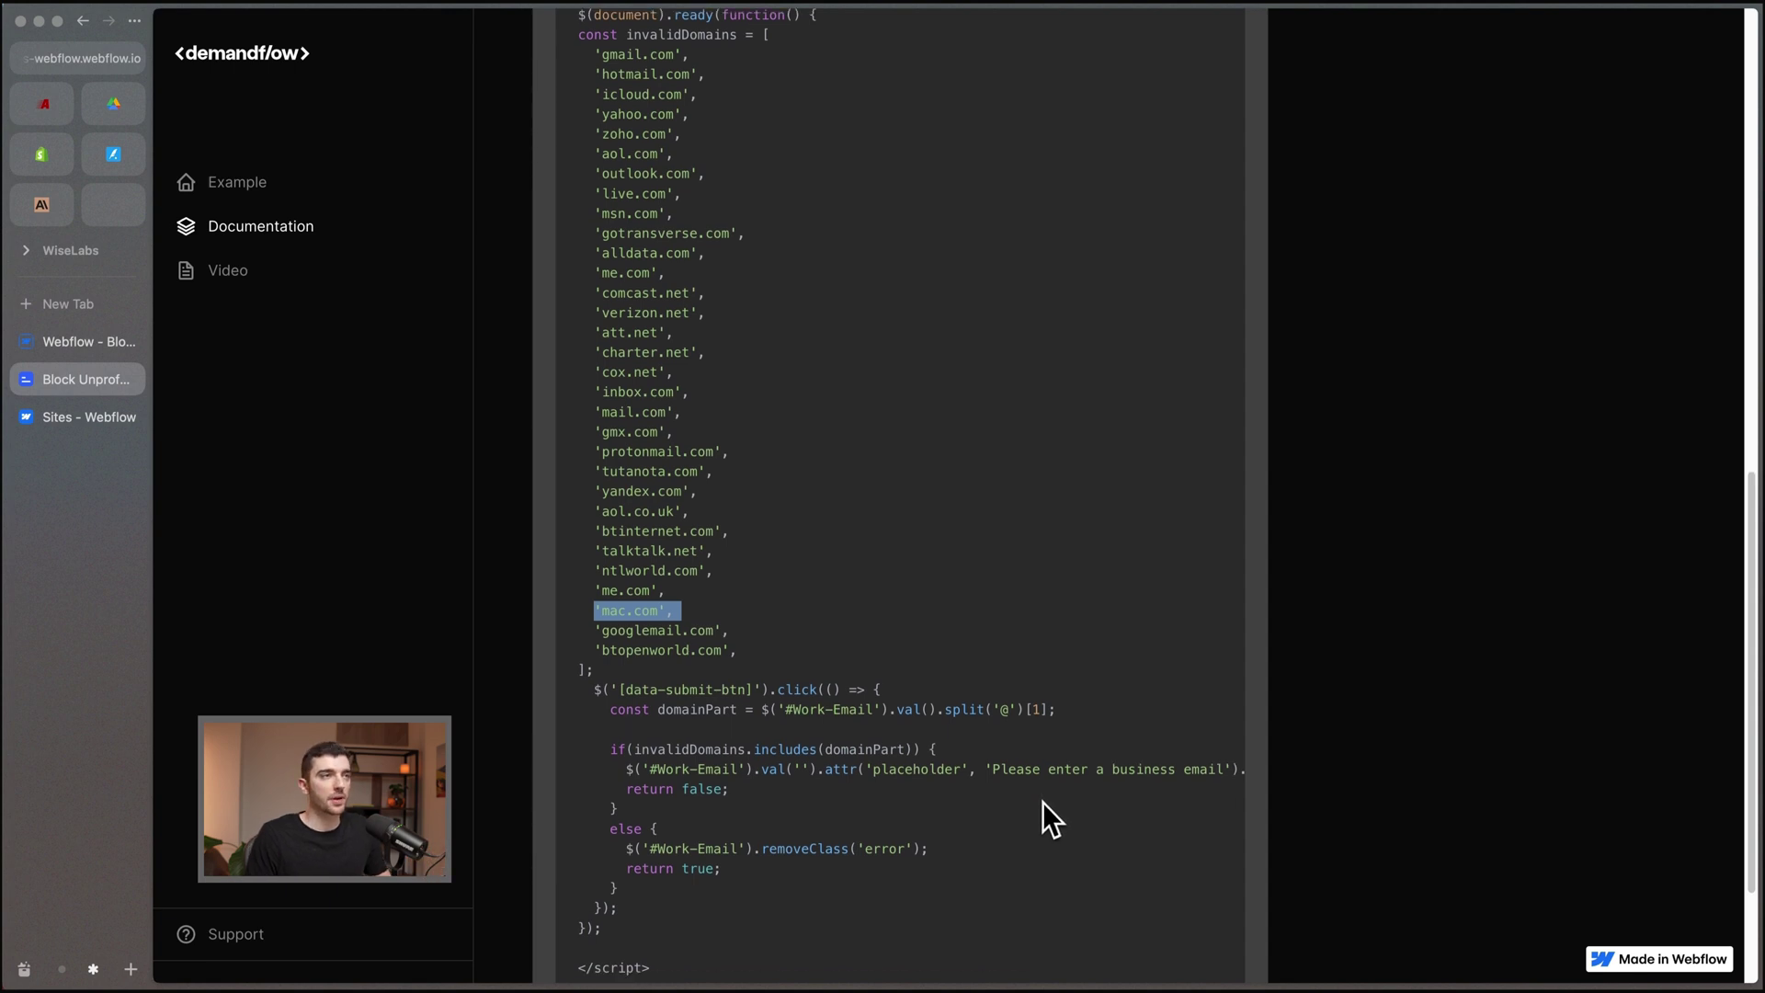
Step: Paste the domain-blocking script into the Home page's Before </body> custom code
scroll(1042, 801, "up", 10)
scroll(1072, 725, "down", 2)
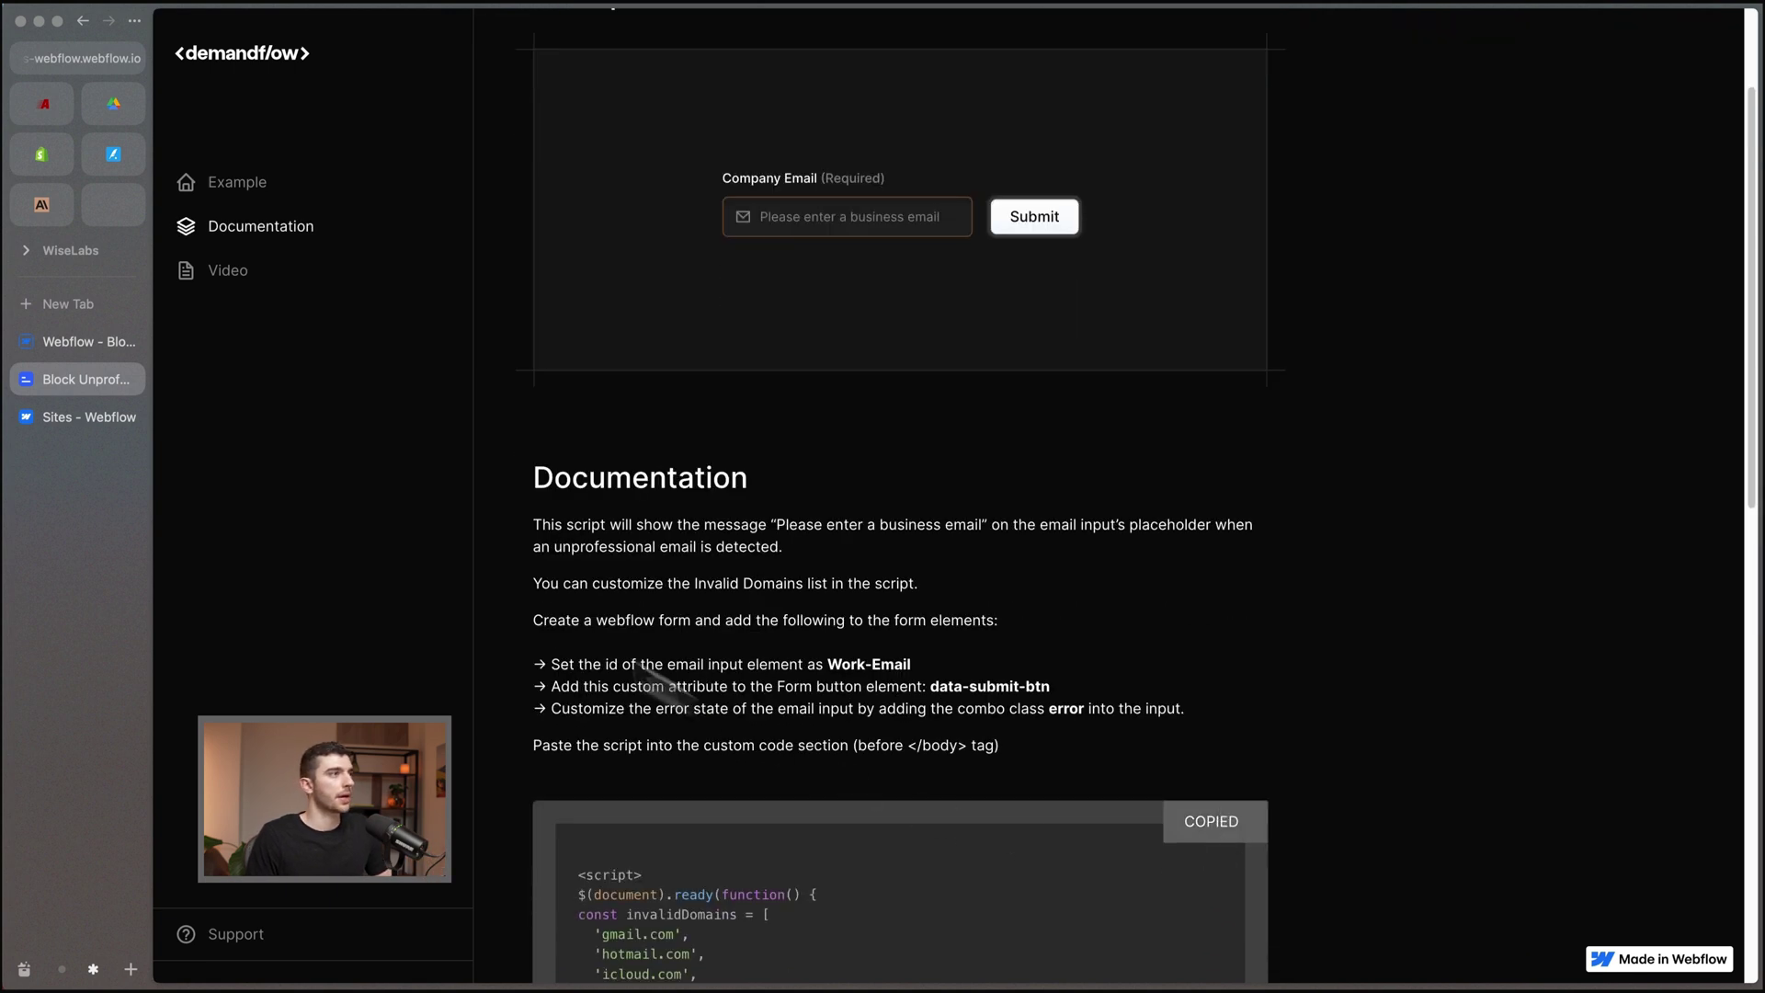
left_click(103, 342)
left_click(169, 92)
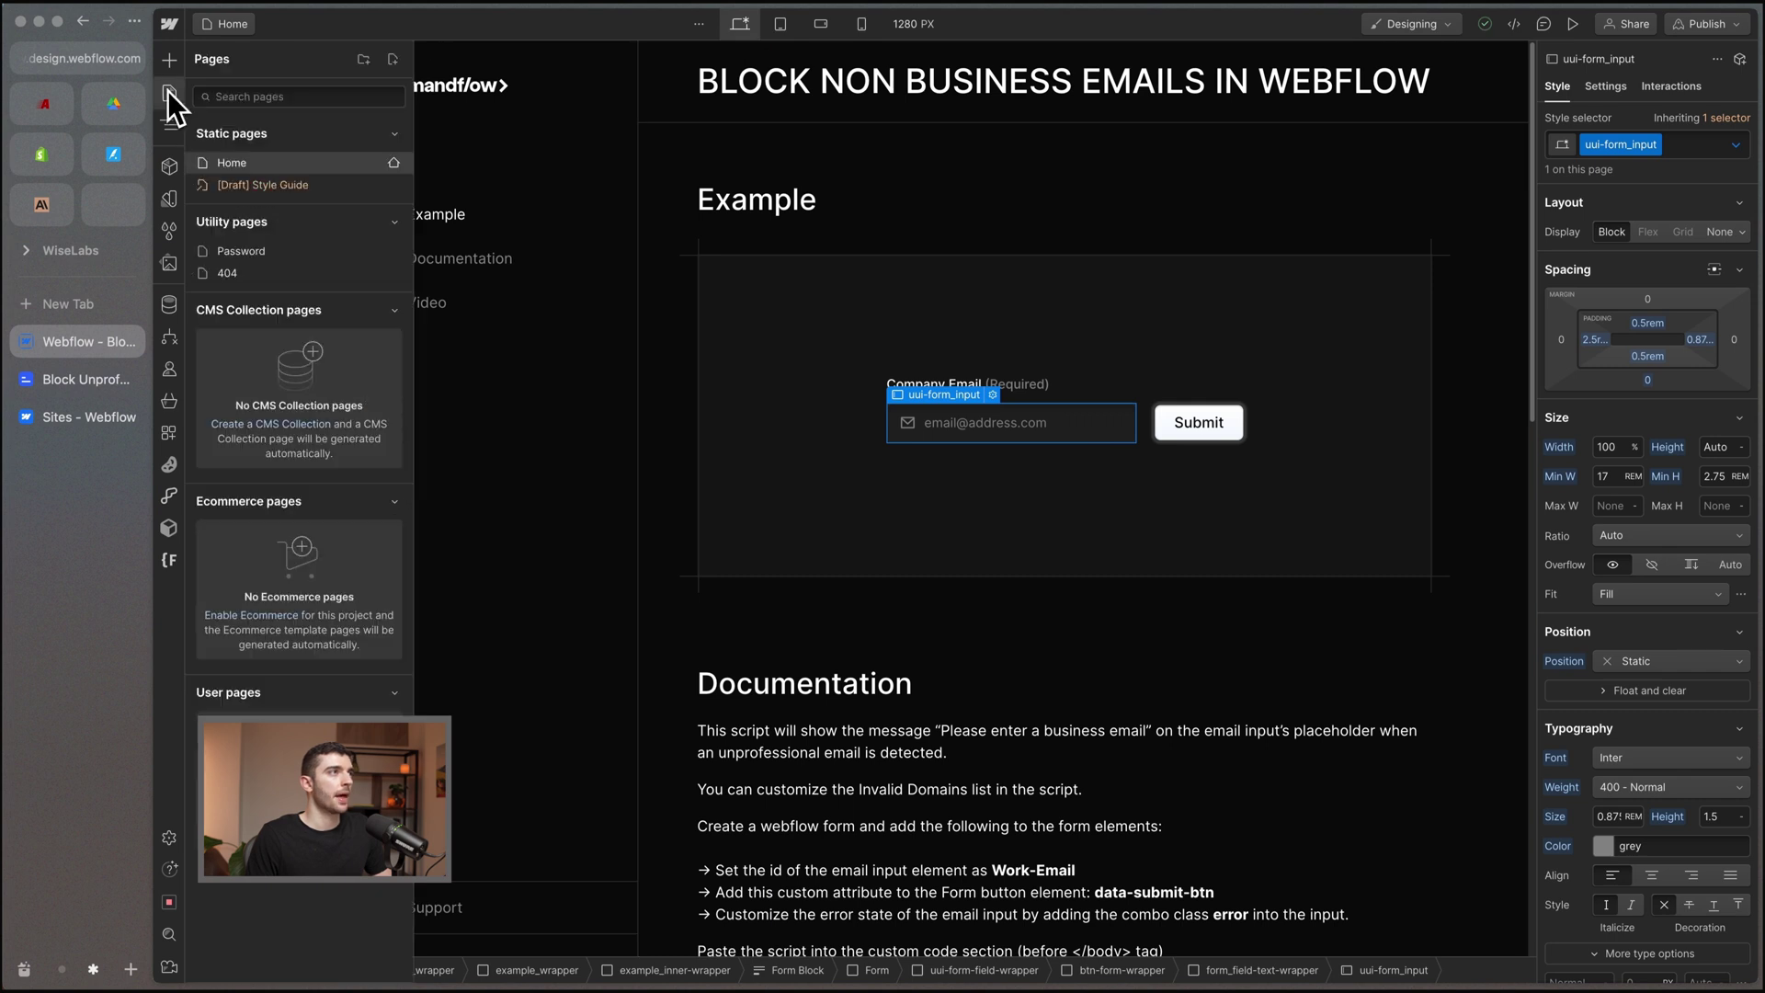
left_click(393, 162)
scroll(655, 441, "down", 10)
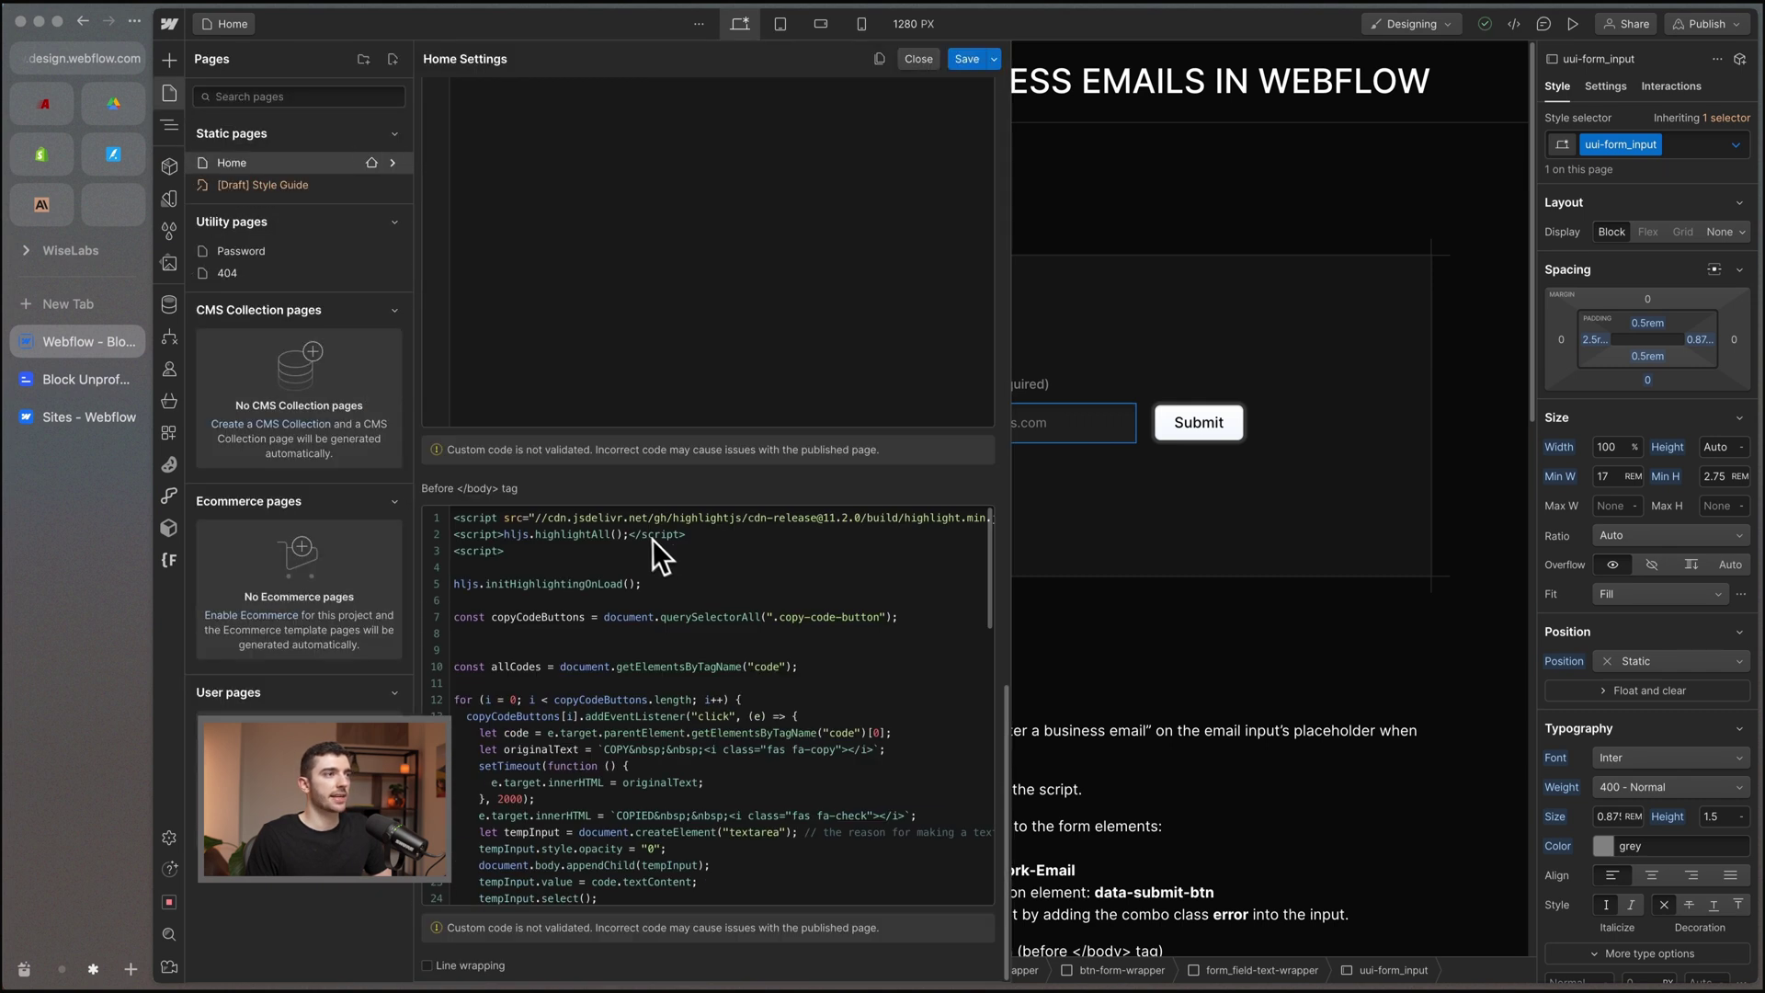
scroll(808, 680, "down", 10)
scroll(850, 748, "down", 2)
left_click(563, 889)
key("super+v")
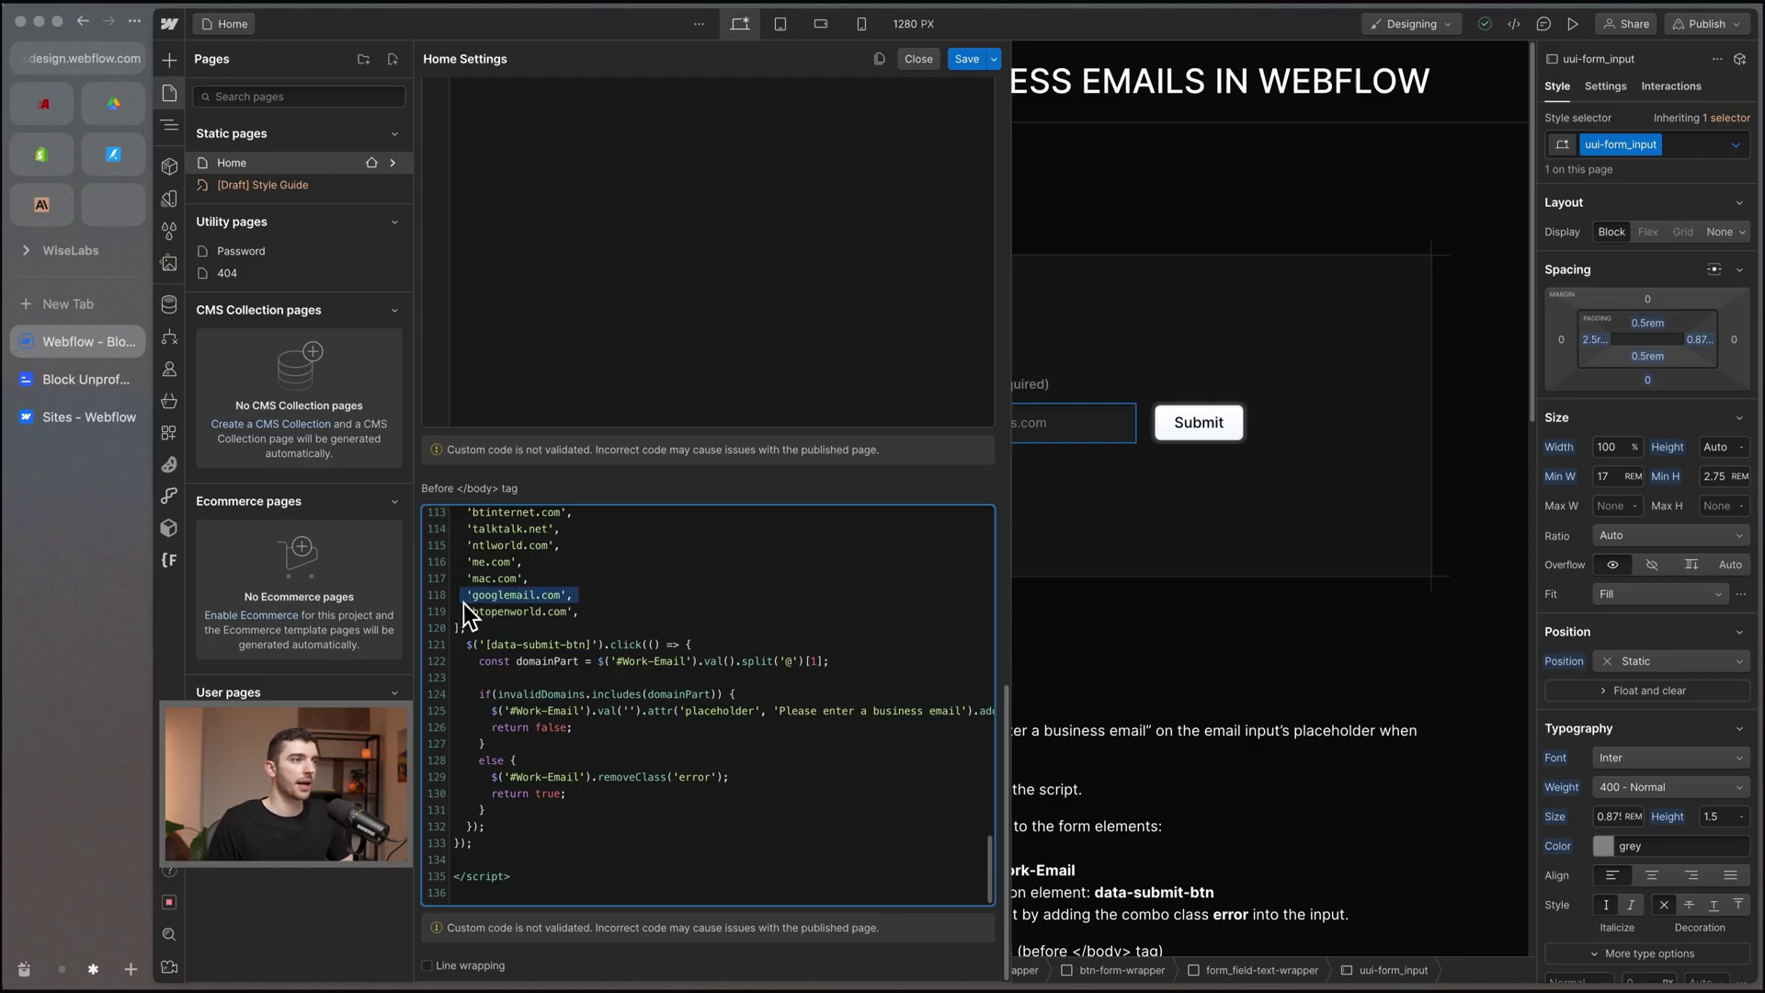
Step: Demonstrate adding another domain line after googlemail.com and highlight the business email message
key("super+c")
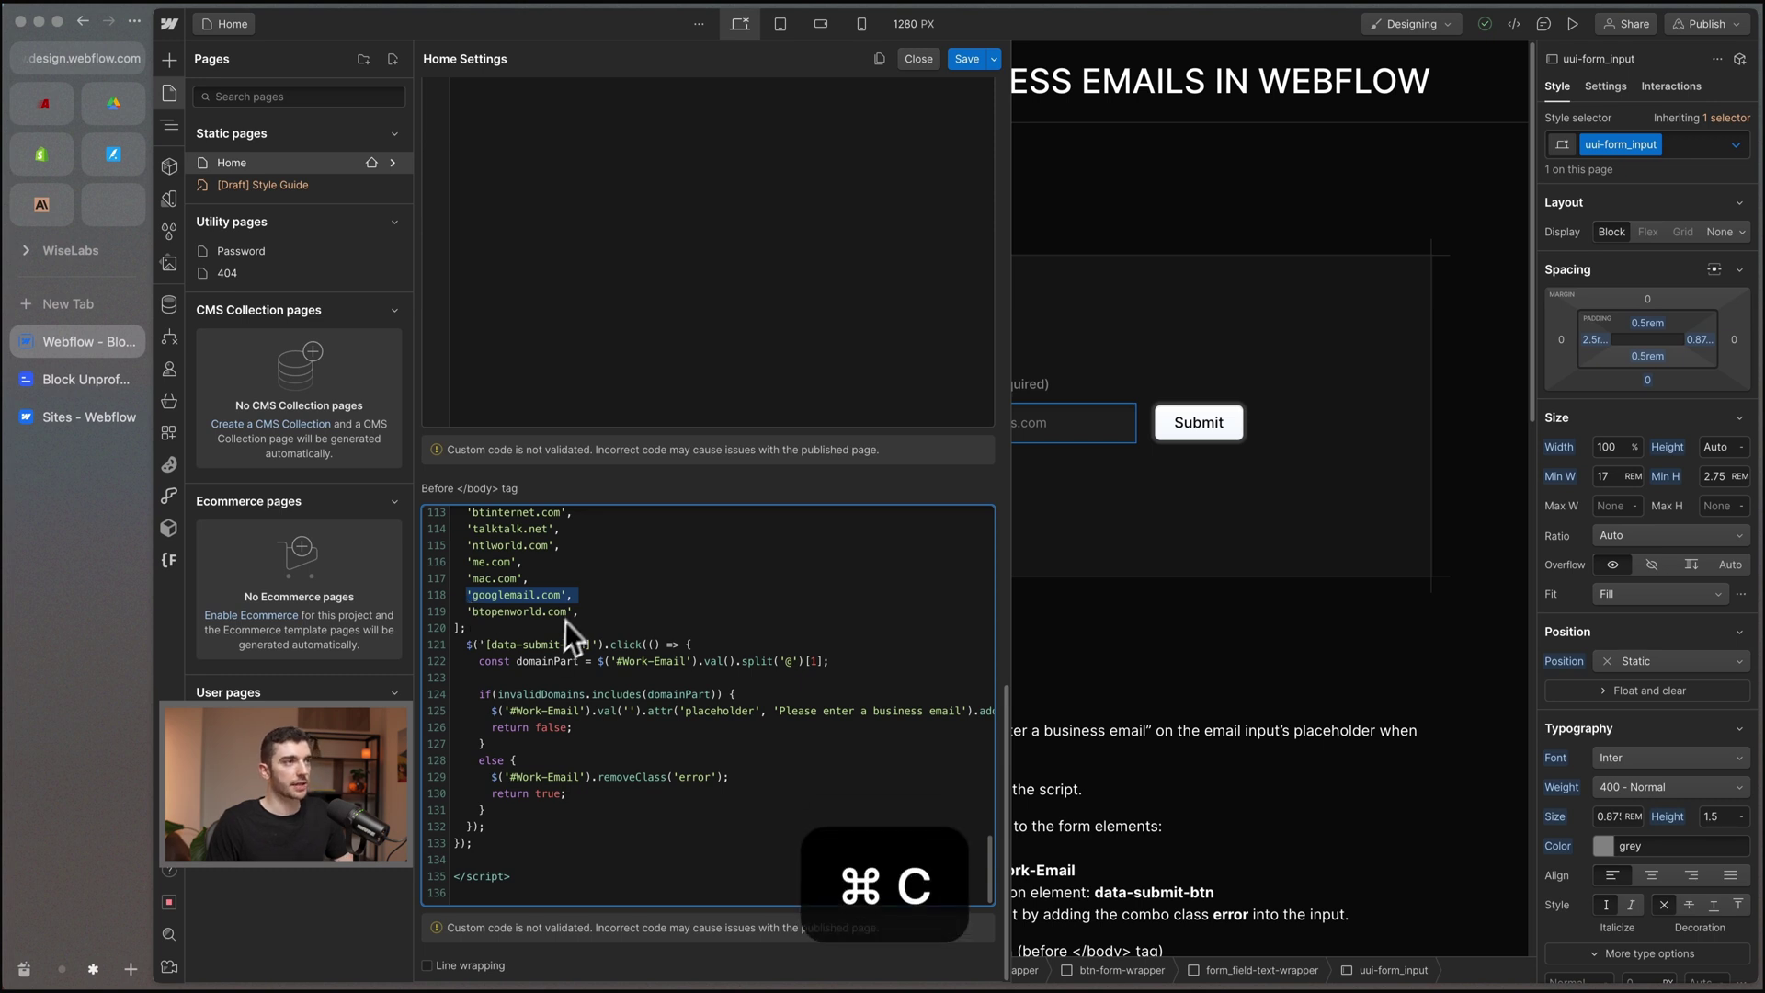
left_click(592, 593)
type("\\")
key("Return")
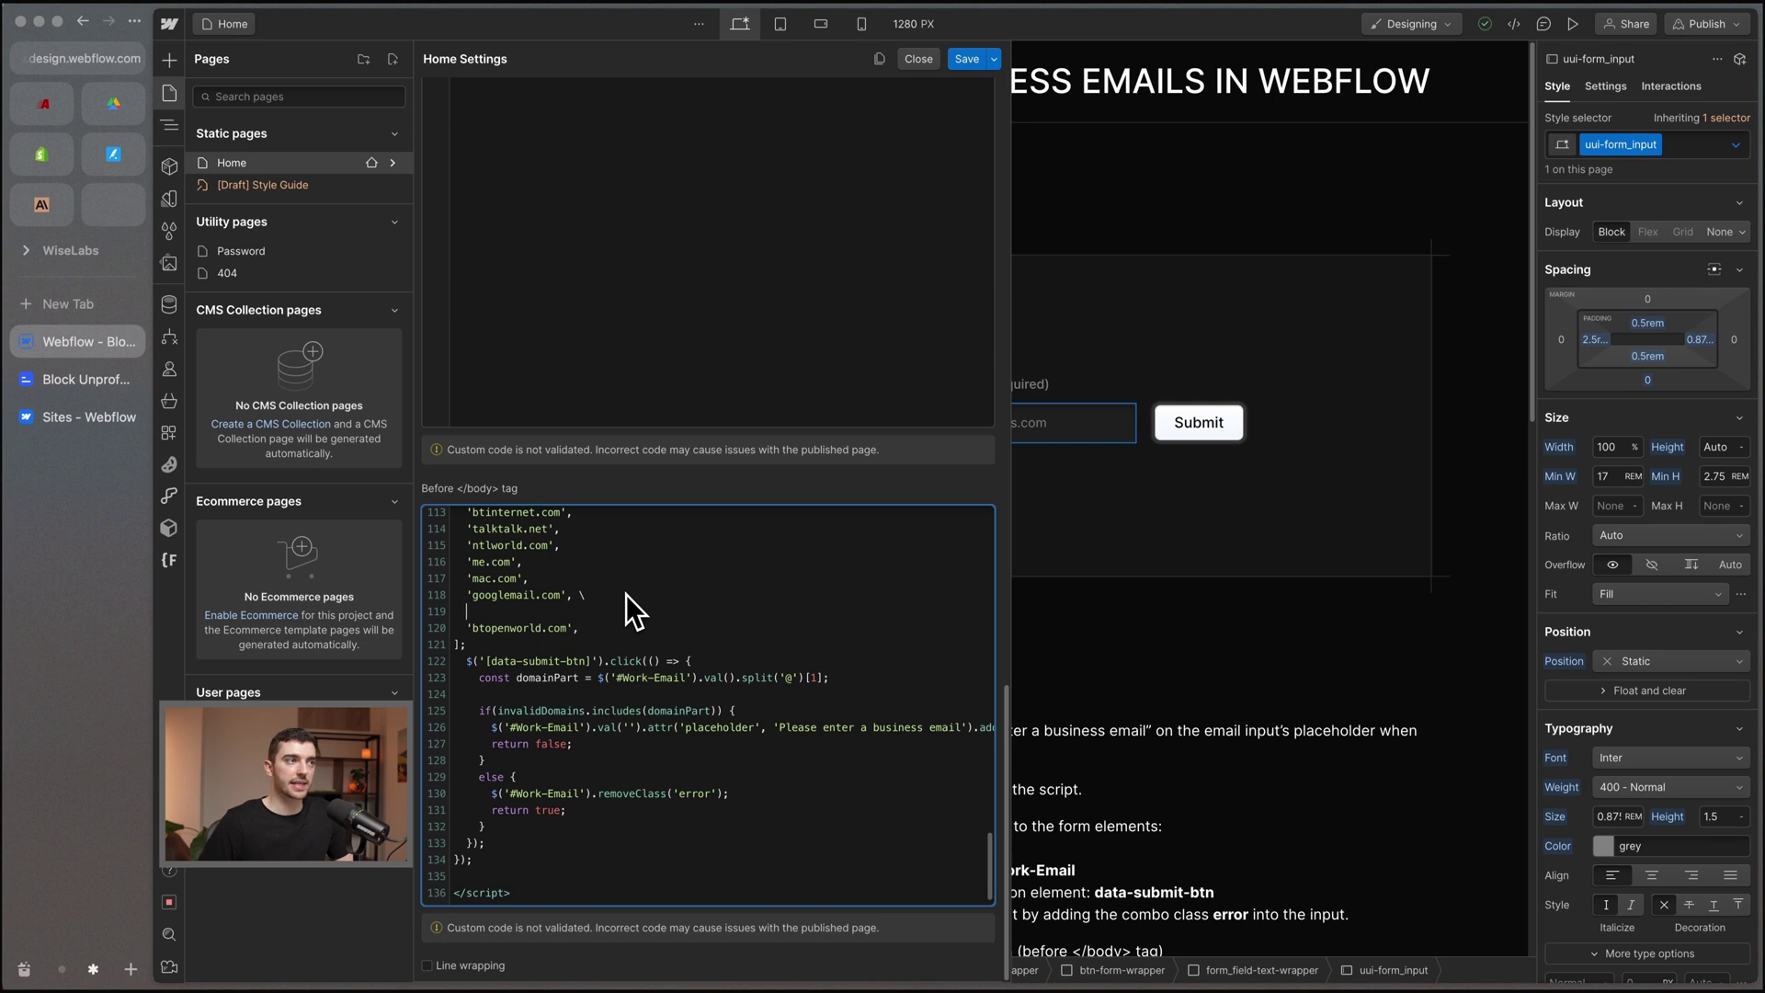
key("super+v")
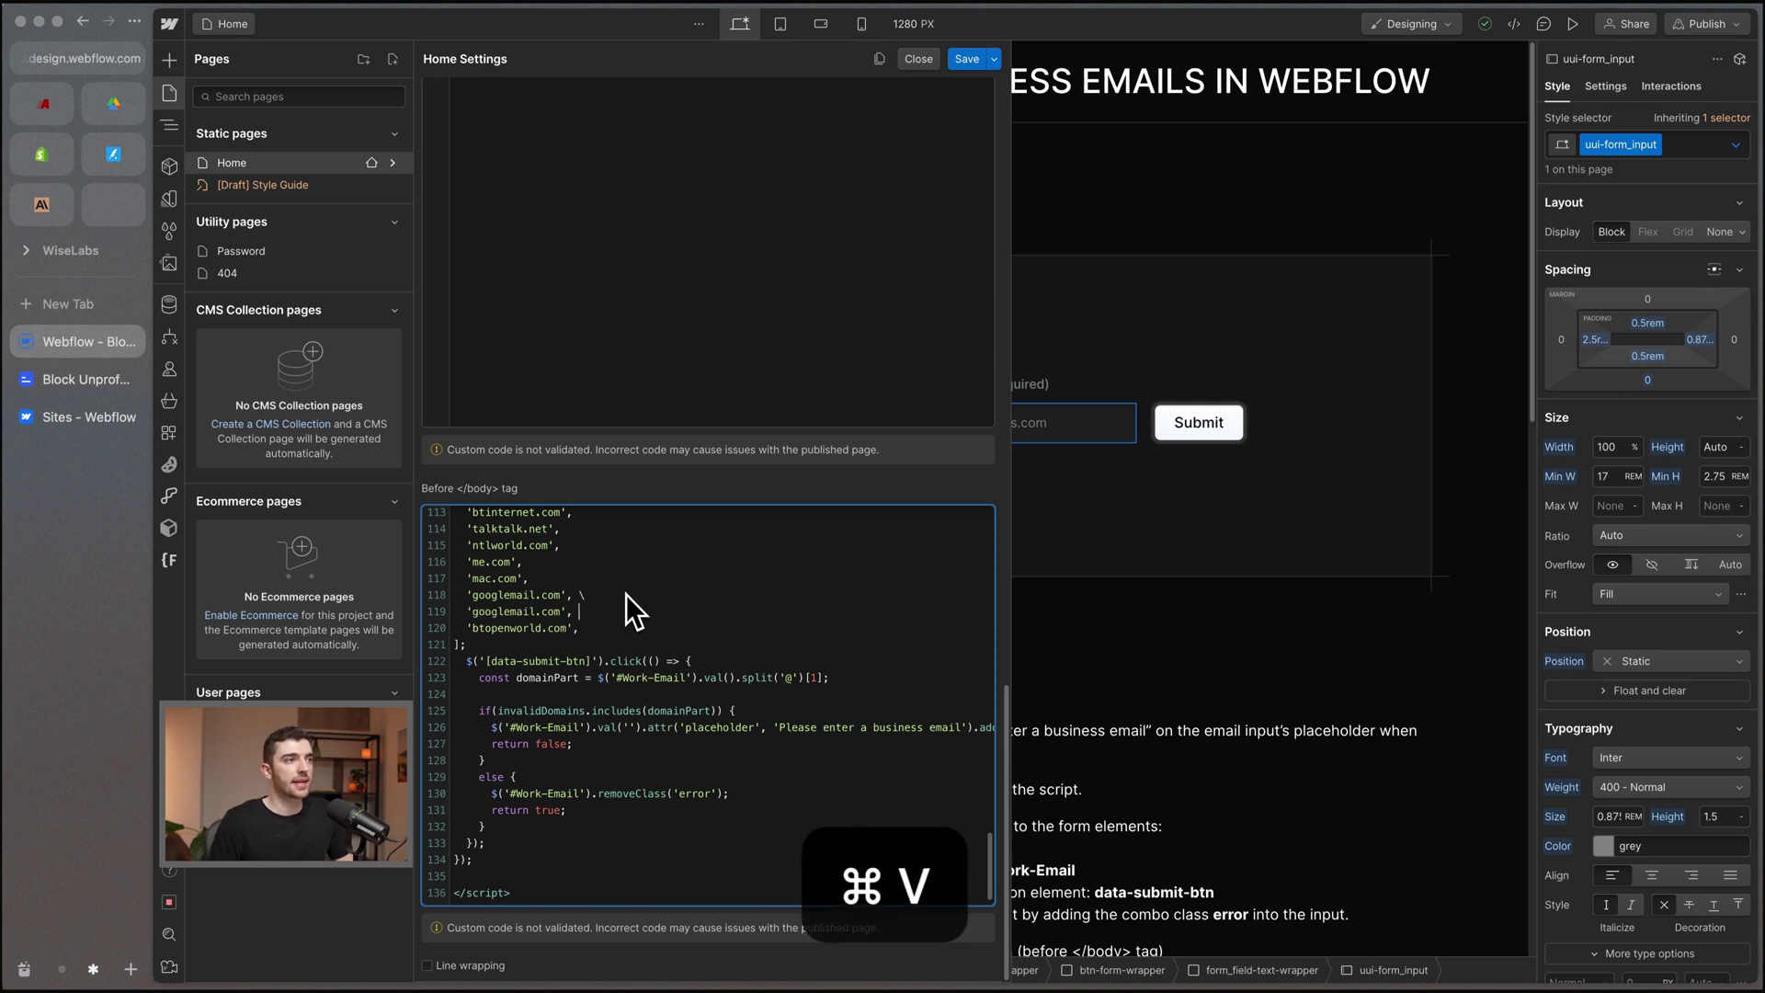
left_click_drag(560, 614, 486, 619)
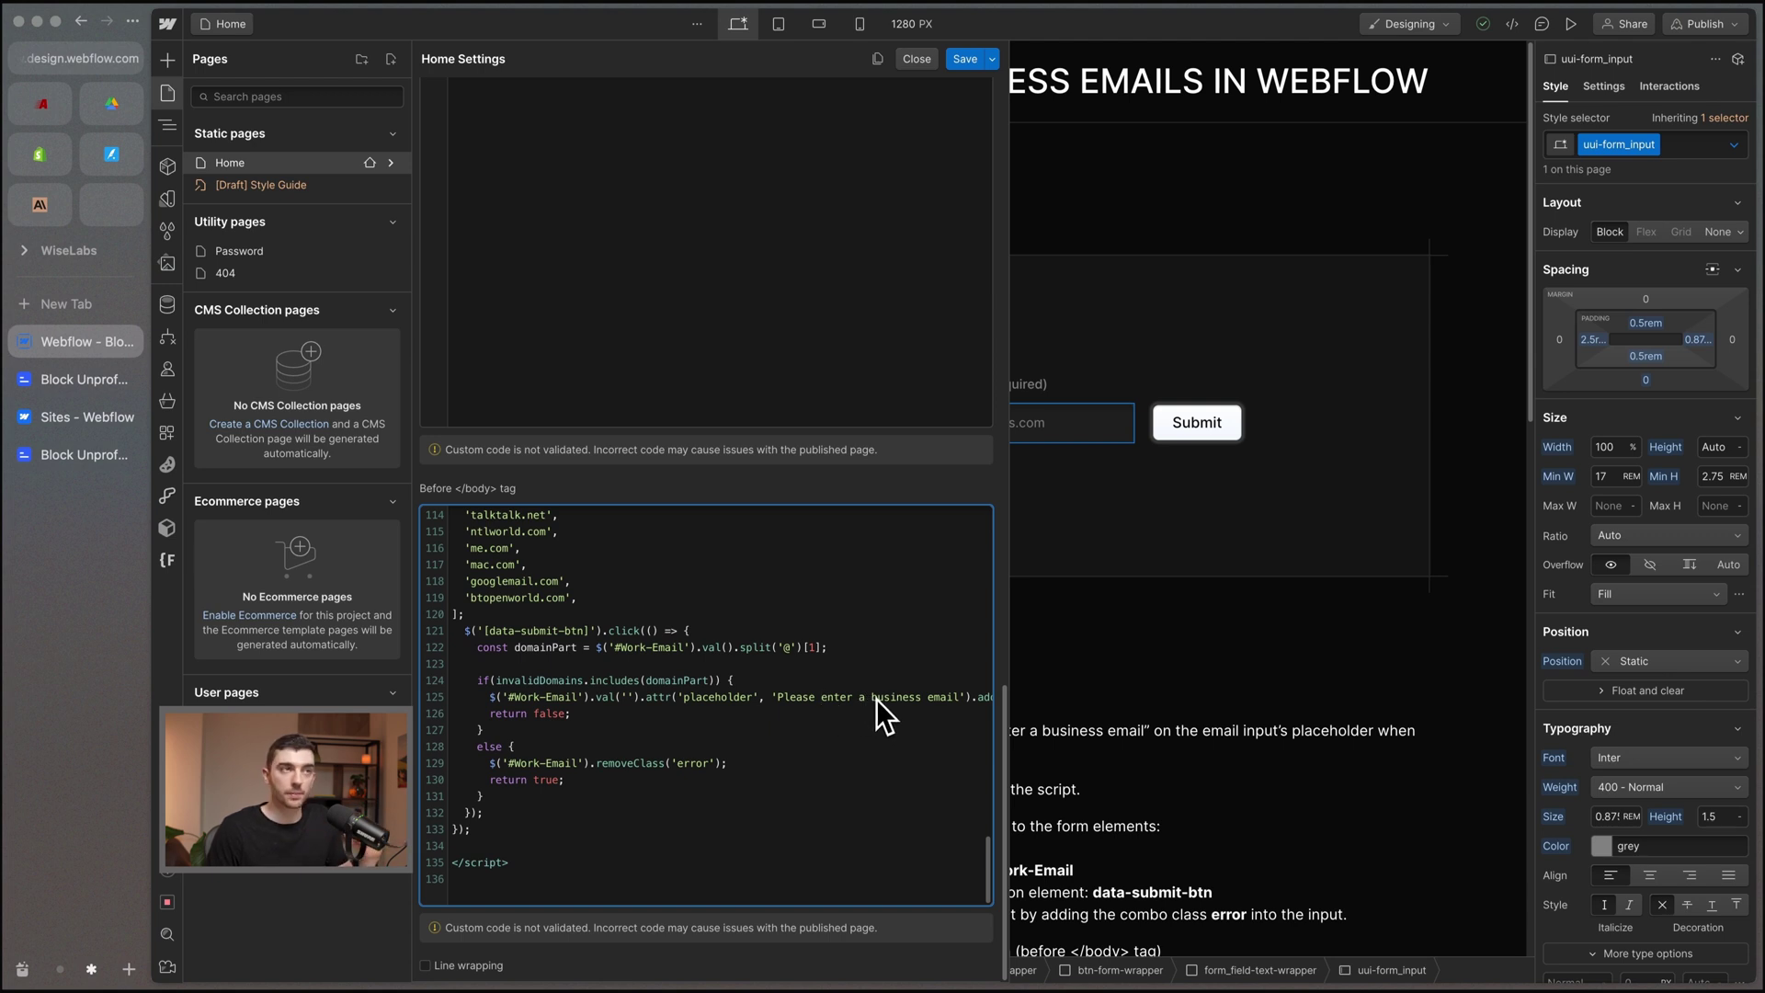
left_click_drag(777, 696, 904, 696)
Step: Save the Home page settings and publish the site to the webflow.io staging domain
left_click(963, 58)
left_click(1705, 23)
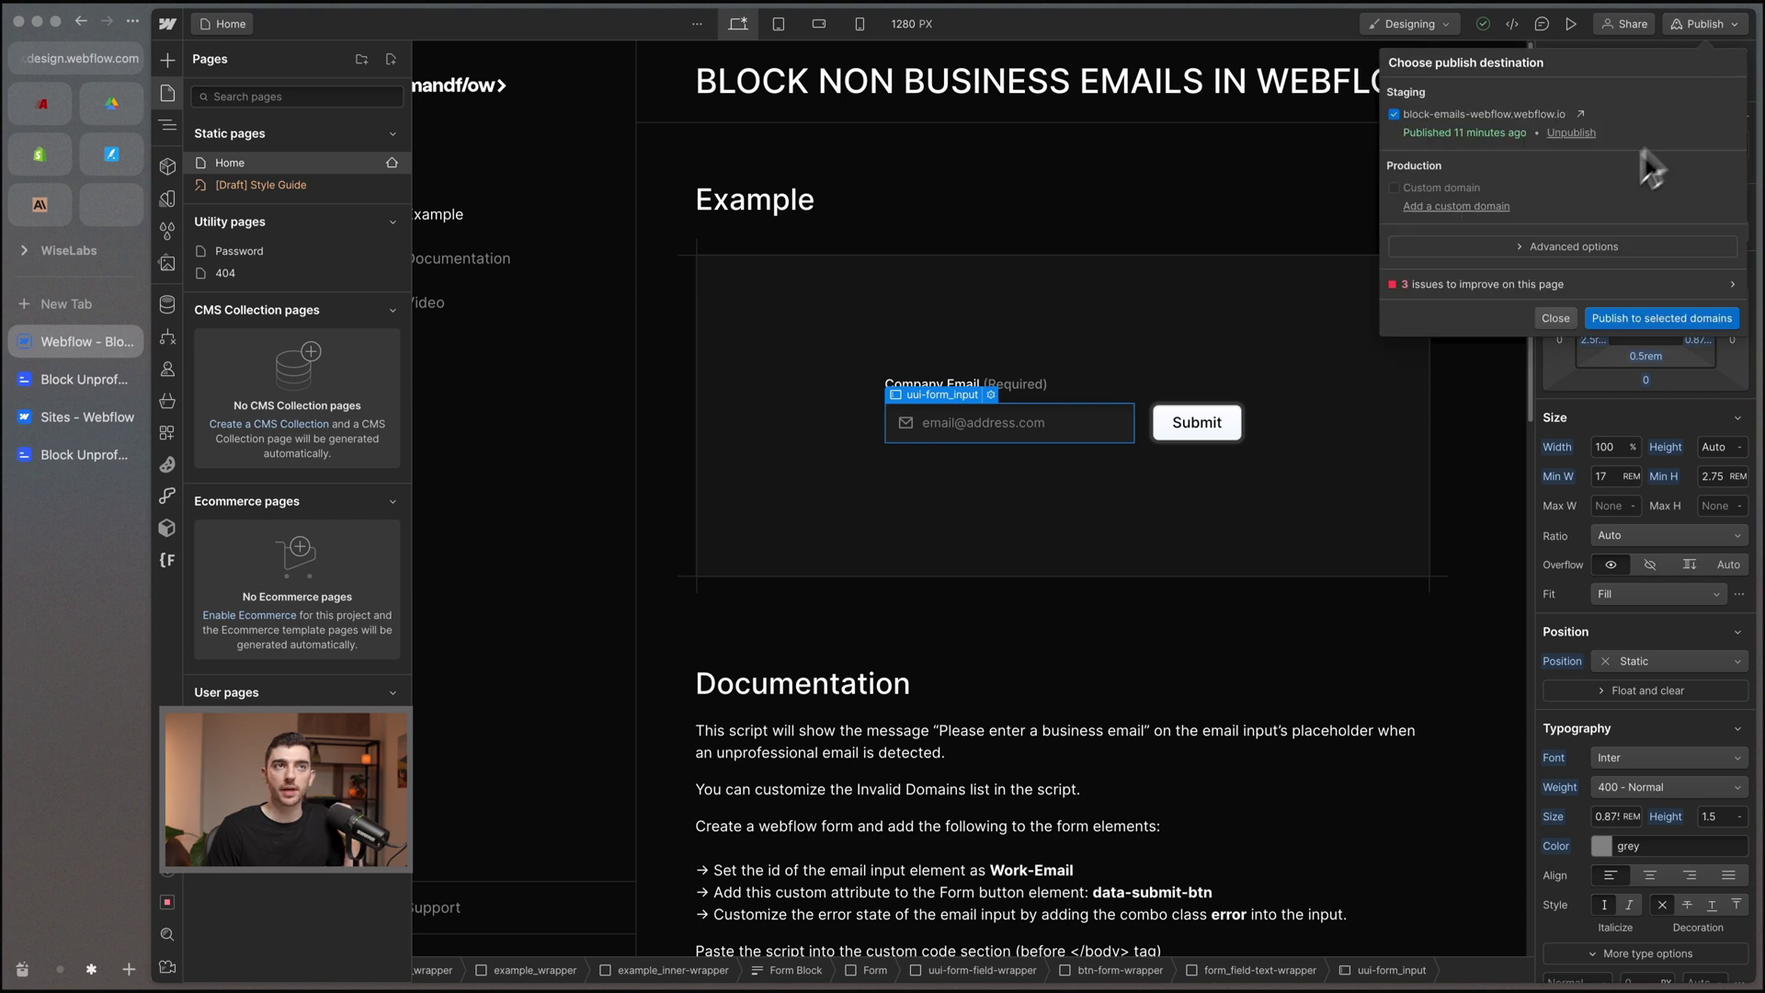
left_click(1642, 323)
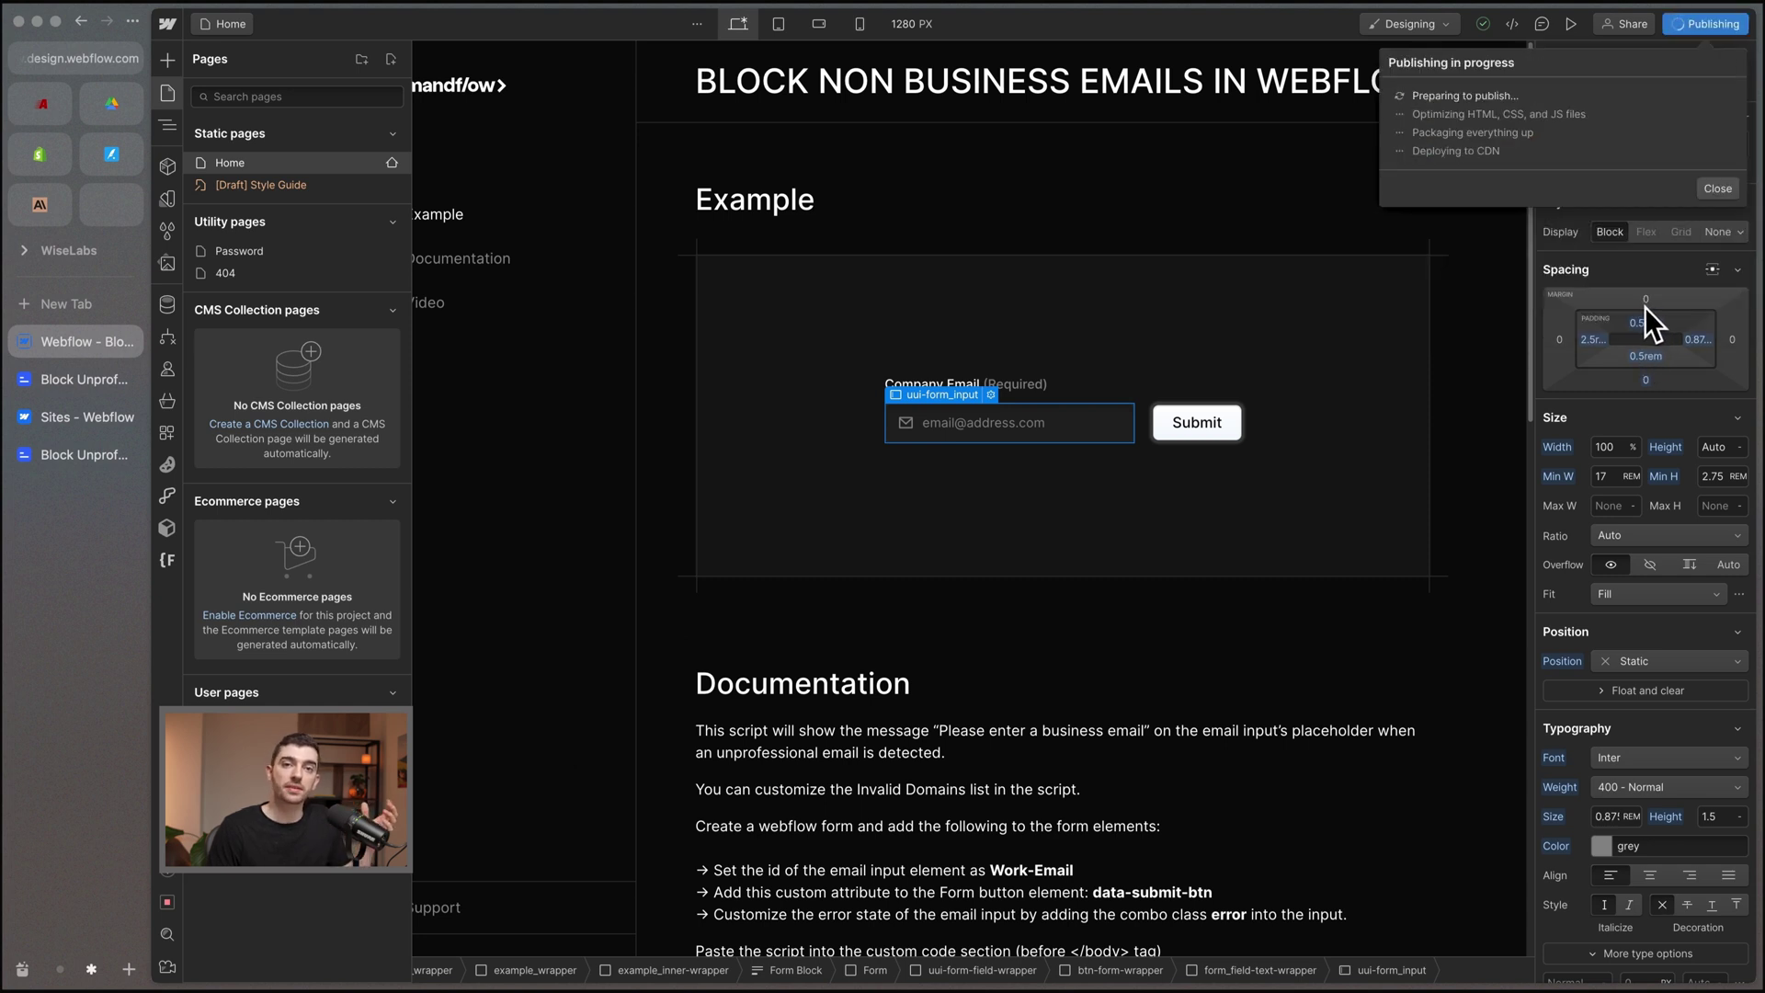